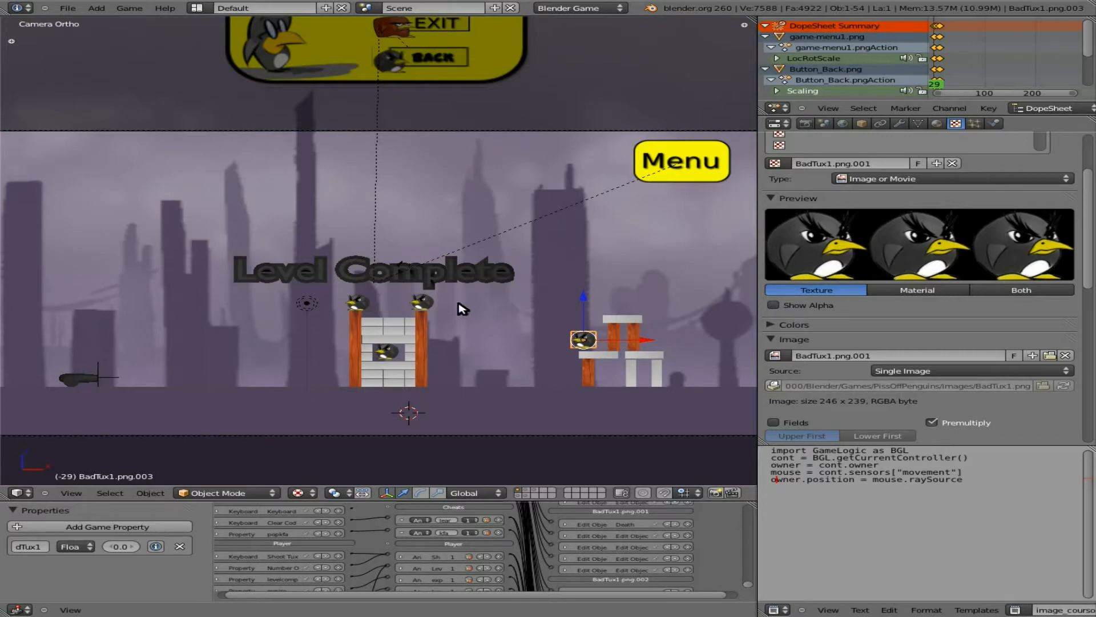
- Switch to the layer holding the batarang and turn on the Screencast Keys display
right_click(424, 302)
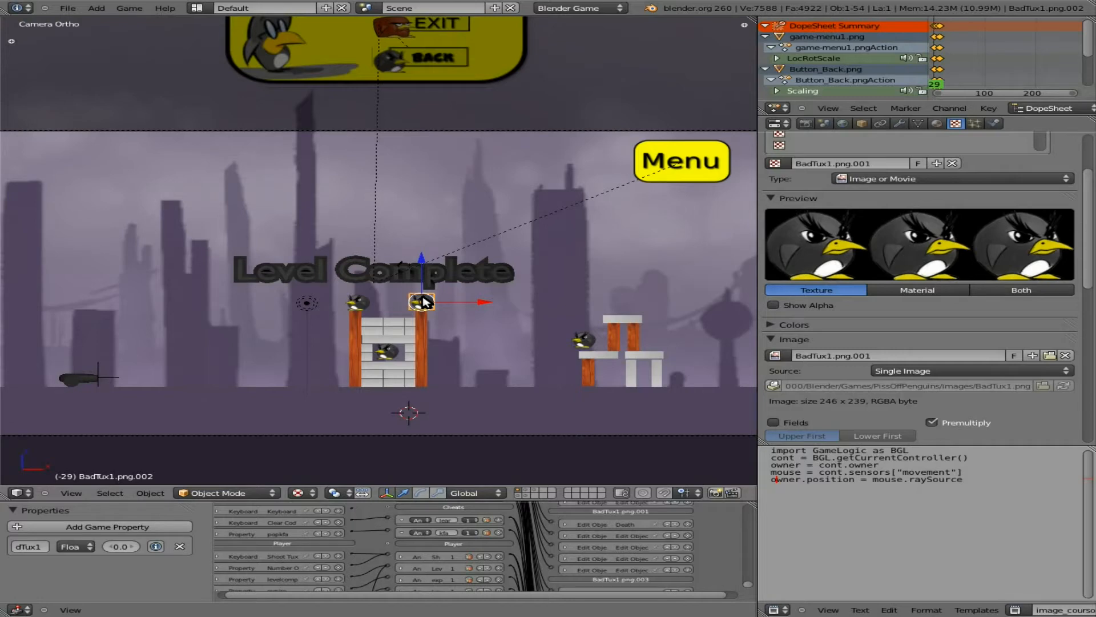
click(537, 495)
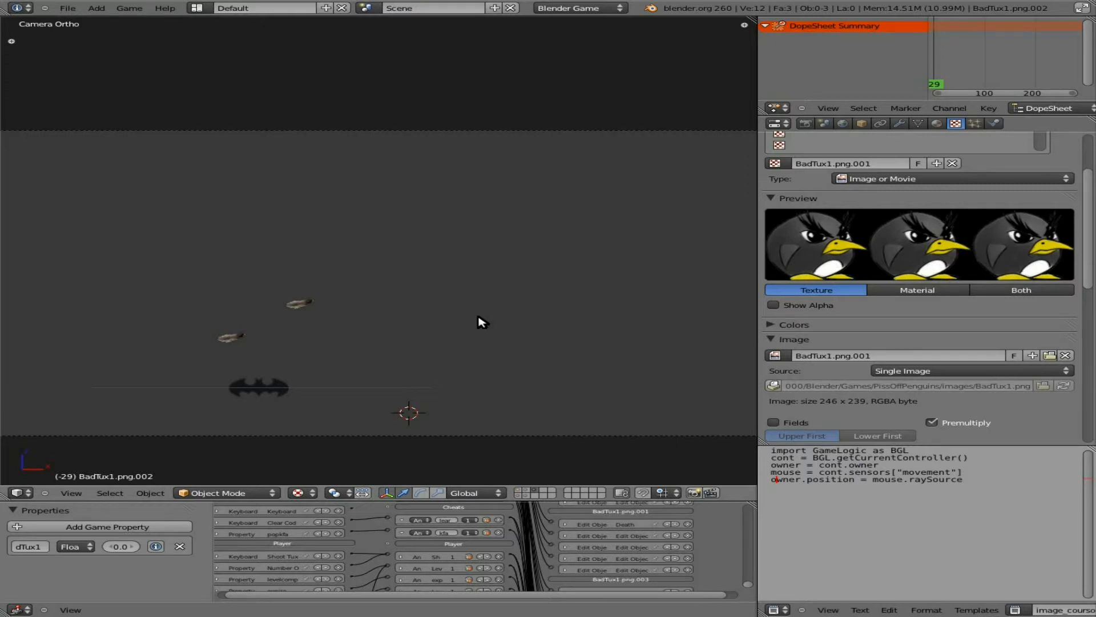
key(n)
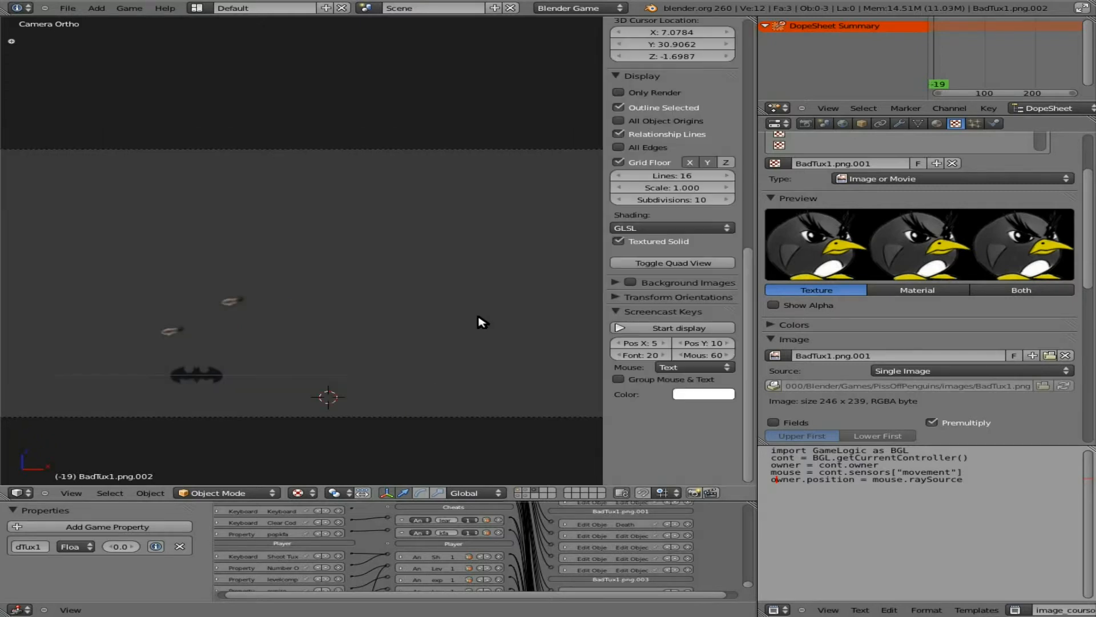
click(661, 326)
key(shift+Down)
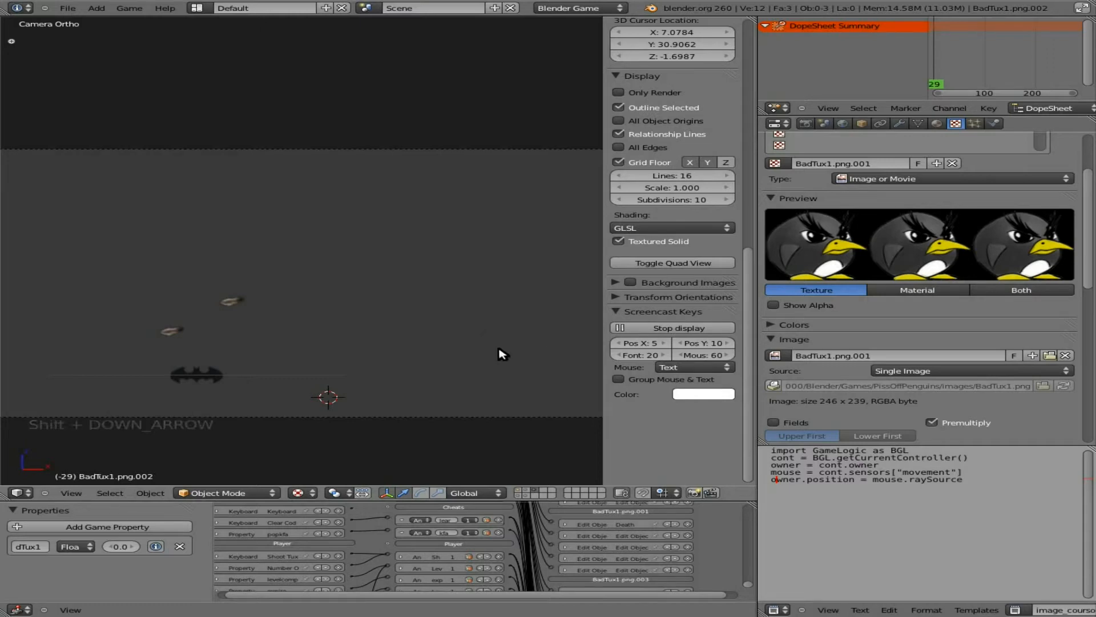
key(n)
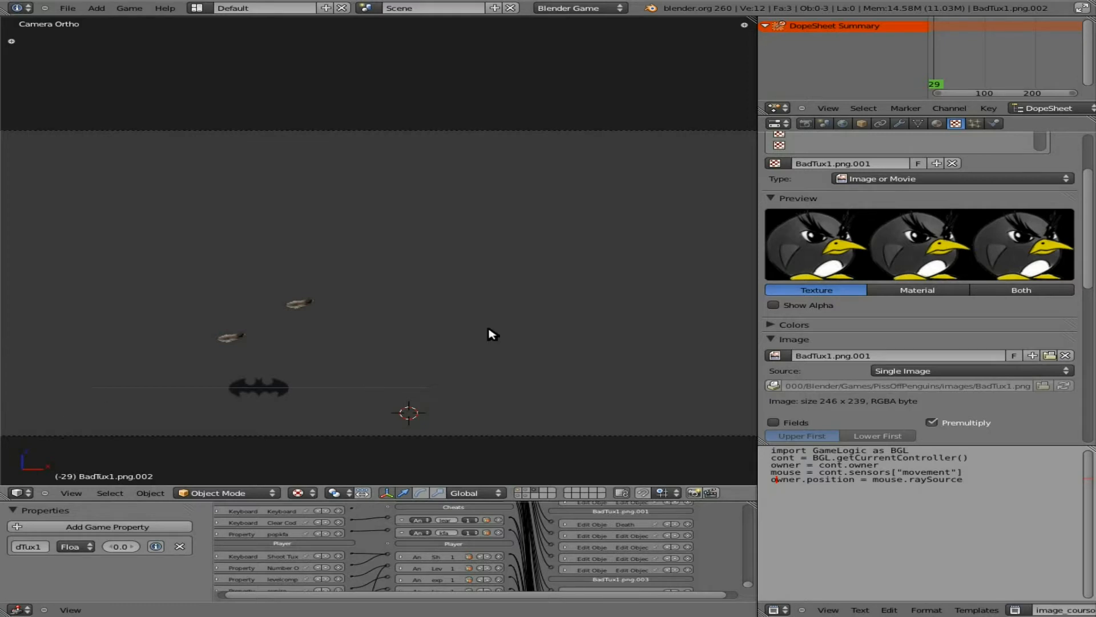
- Set the current animation frame to 1
key(shift+Down)
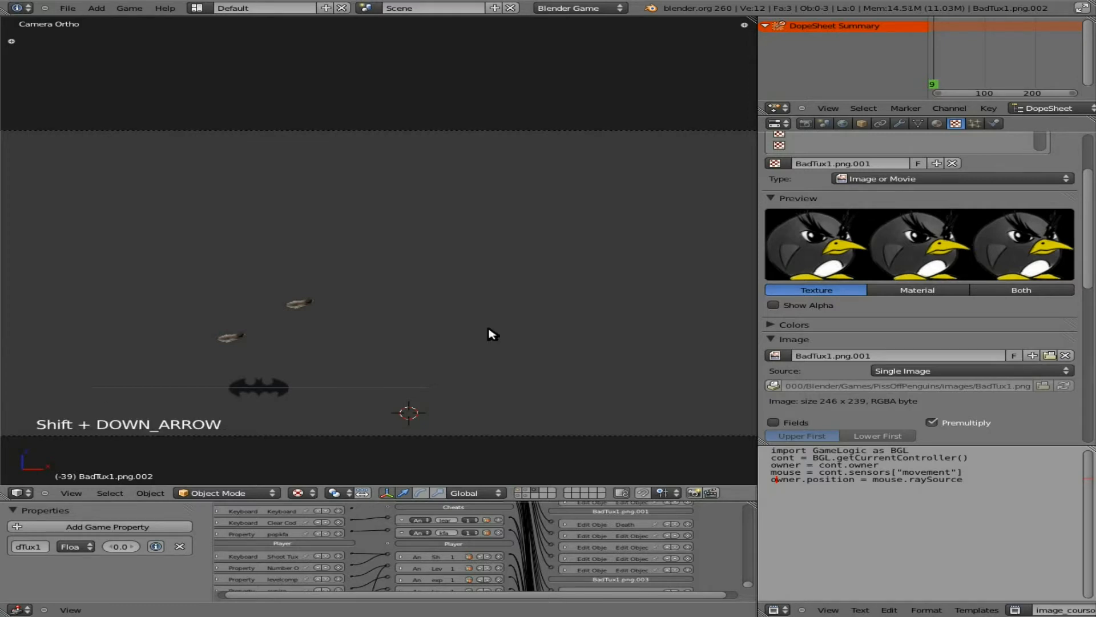
key(shift+Up)
key(shift+Up)
key(shift+Up)
key(shift+Up)
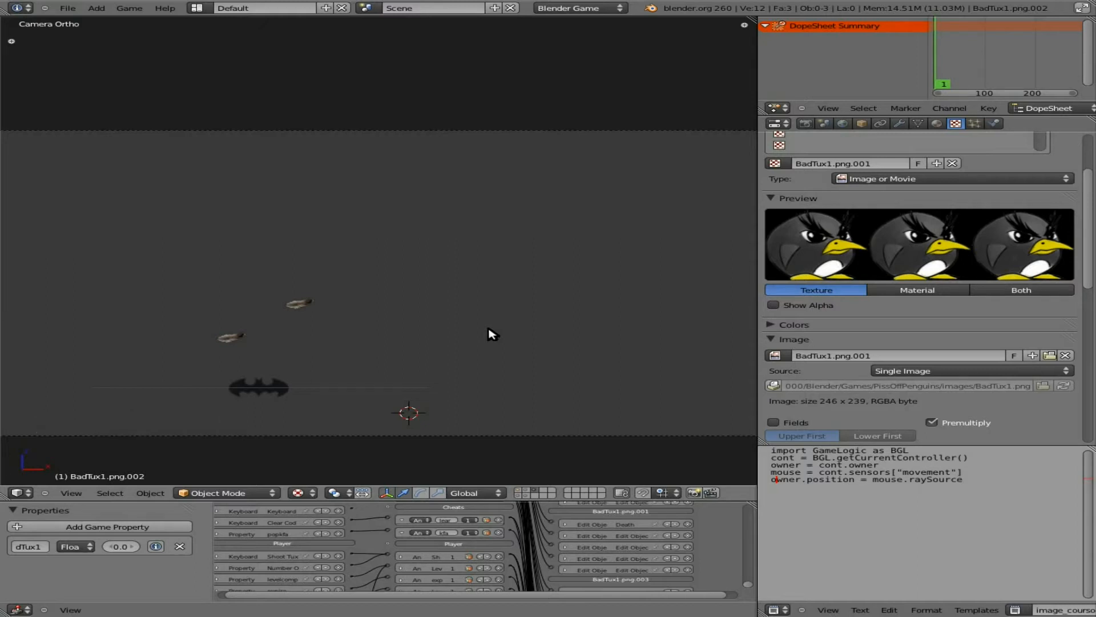
- Save the file and snap the 3D cursor to the scene center
key(ctrl+s)
click(492, 334)
key(shift+s)
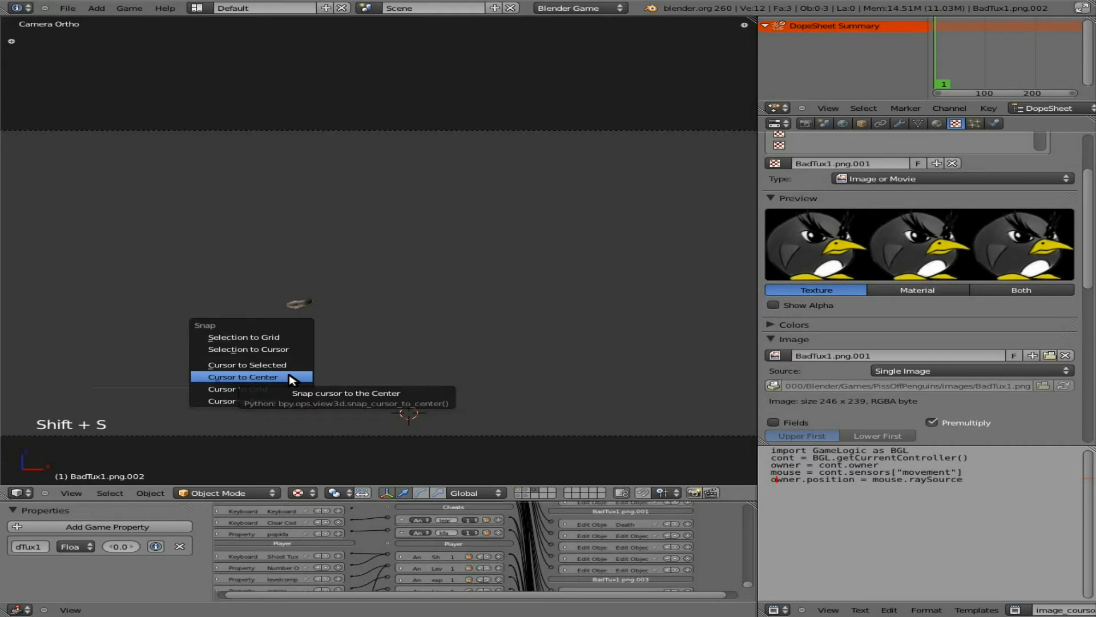
click(290, 377)
- Move the batarang plane up and to the right, away from the 3D cursor
right_click(277, 388)
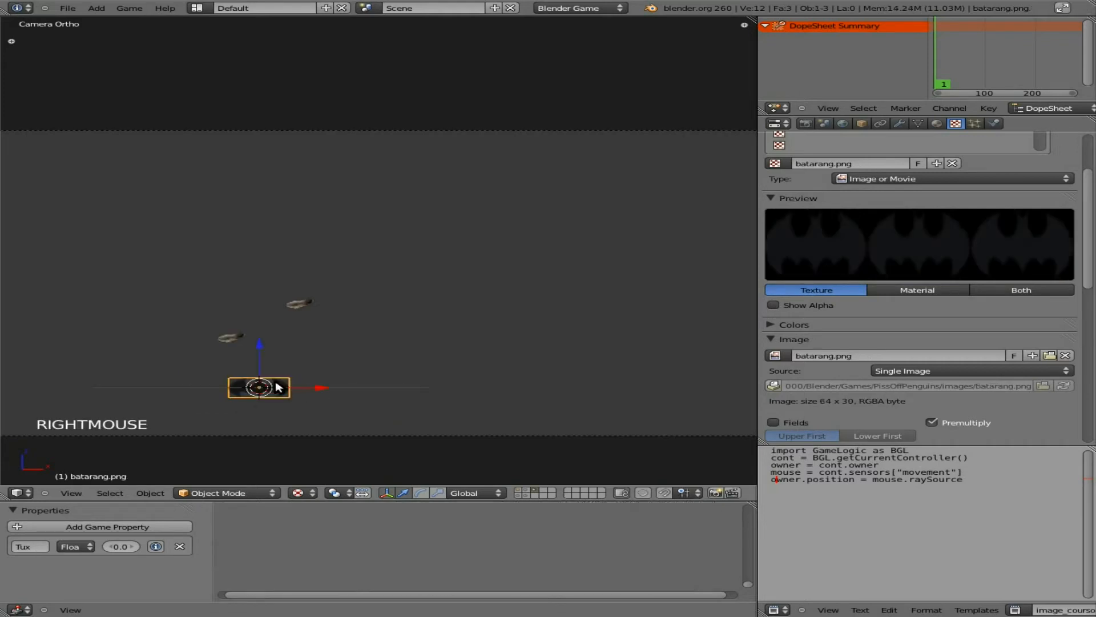
key(g)
key(g)
click(412, 357)
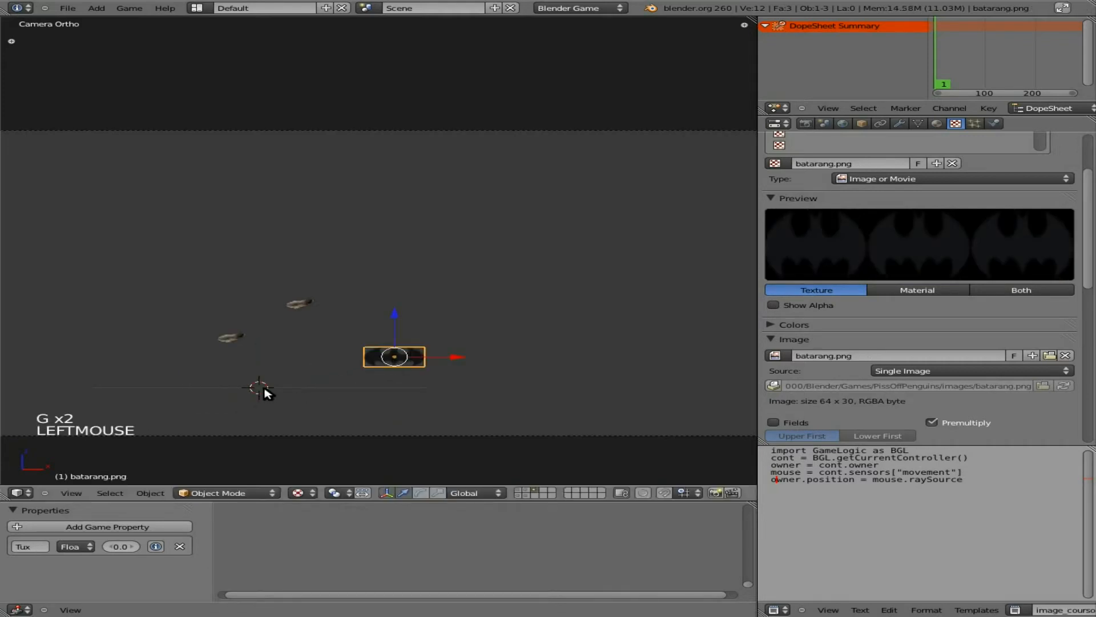
- Import 500.png from the Menus folder as a plane with Shadeless, Use alpha and Premultiply enabled
key(space)
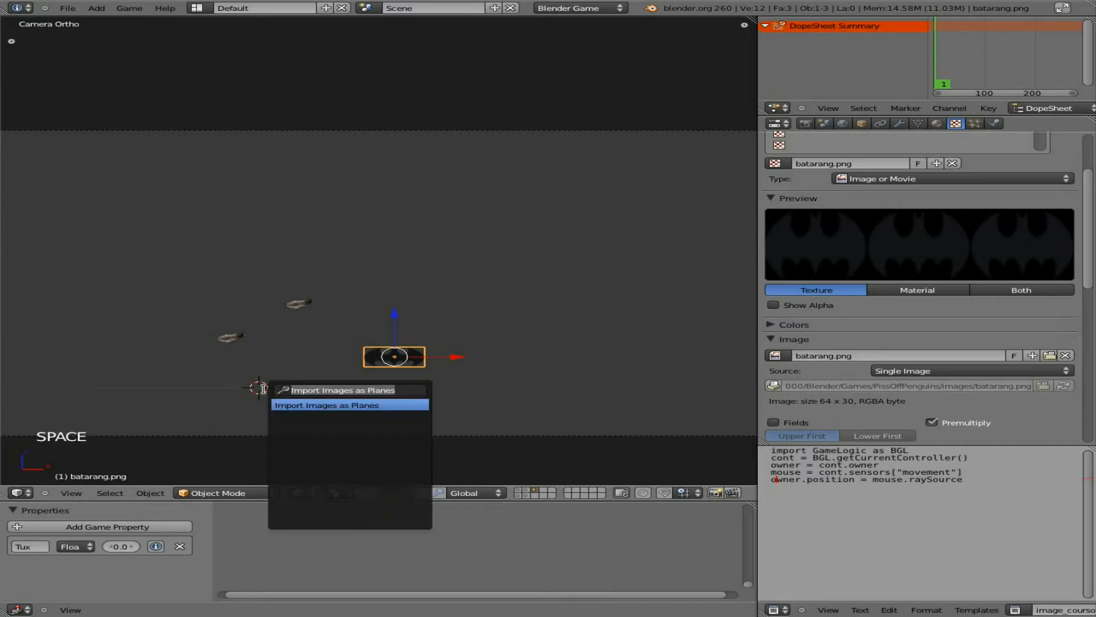
text(plane)
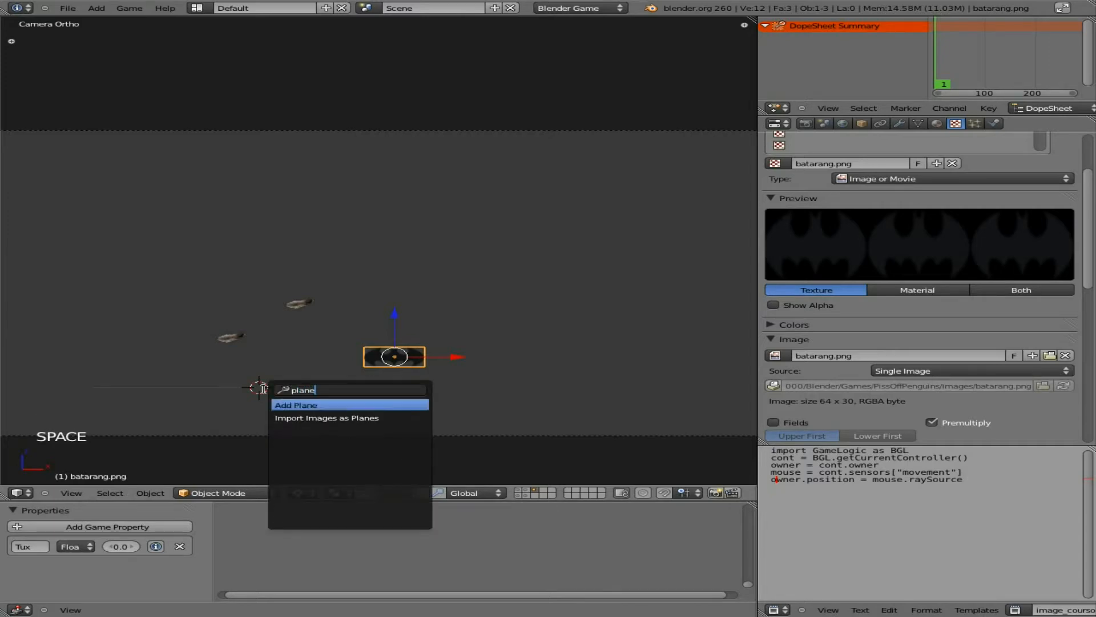
key(Down)
key(Return)
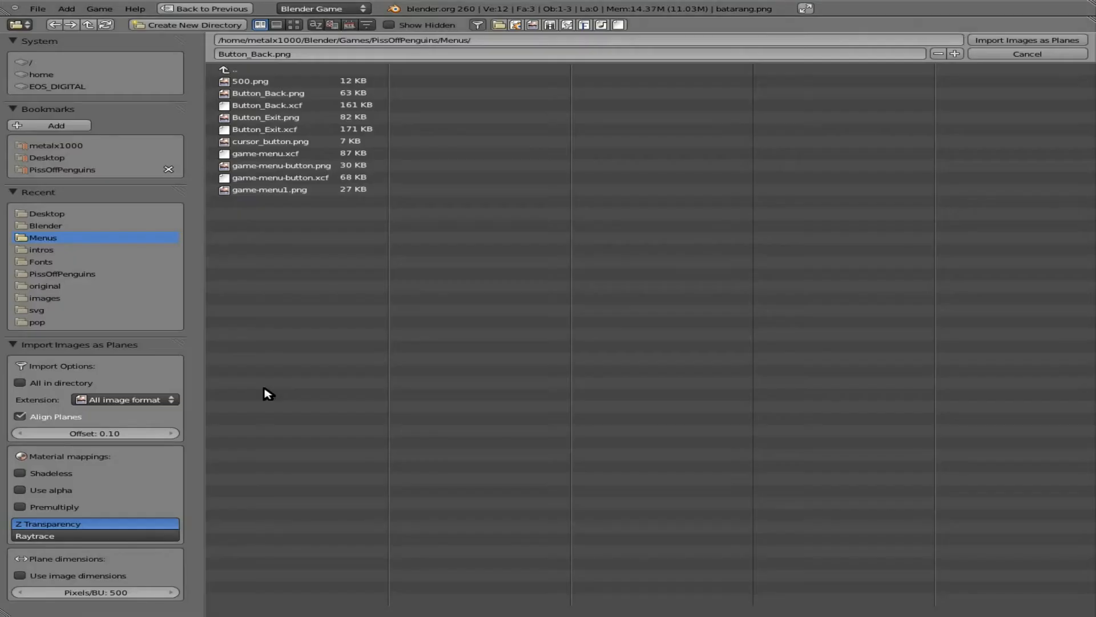
click(54, 476)
click(49, 489)
click(53, 507)
click(259, 83)
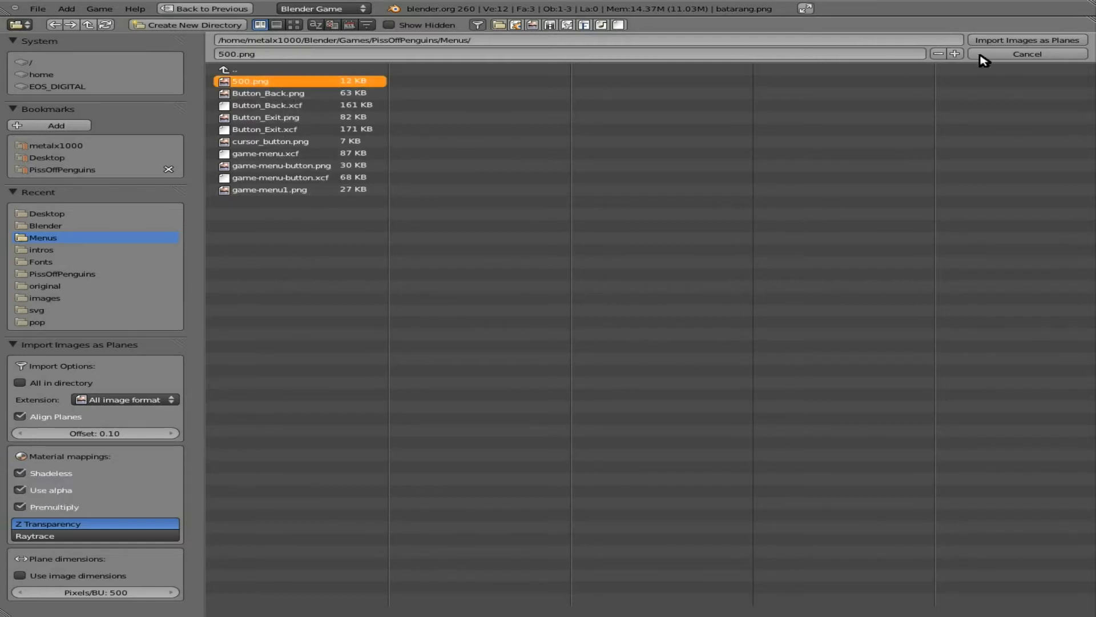
click(1011, 42)
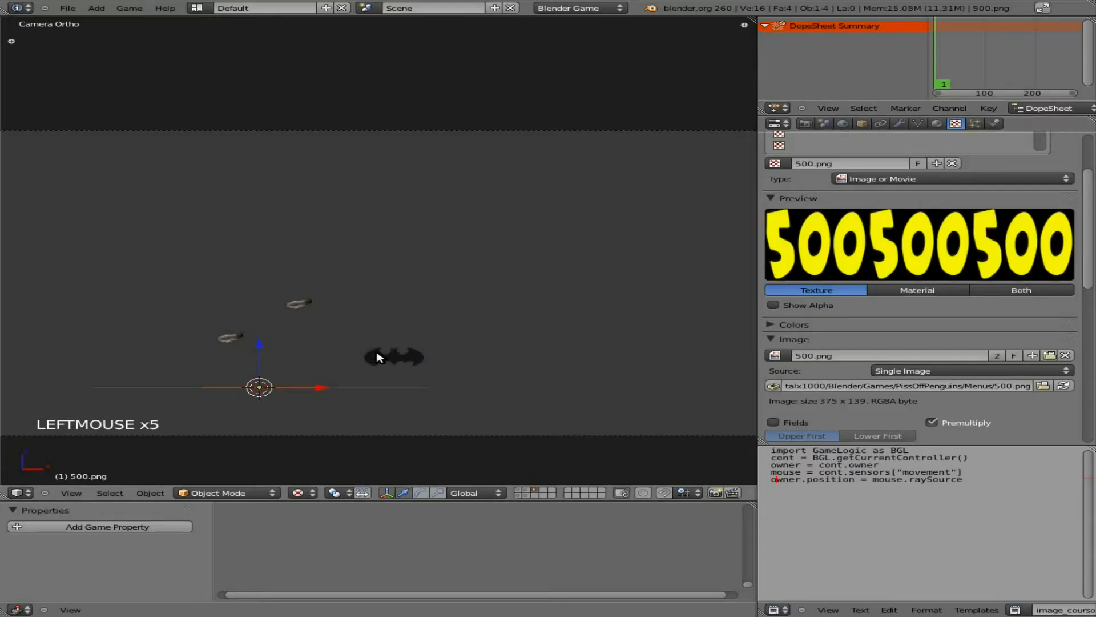
- Rotate the 500.png plane 90 degrees about the X axis and apply its rotation
text(rx90)
key(Return)
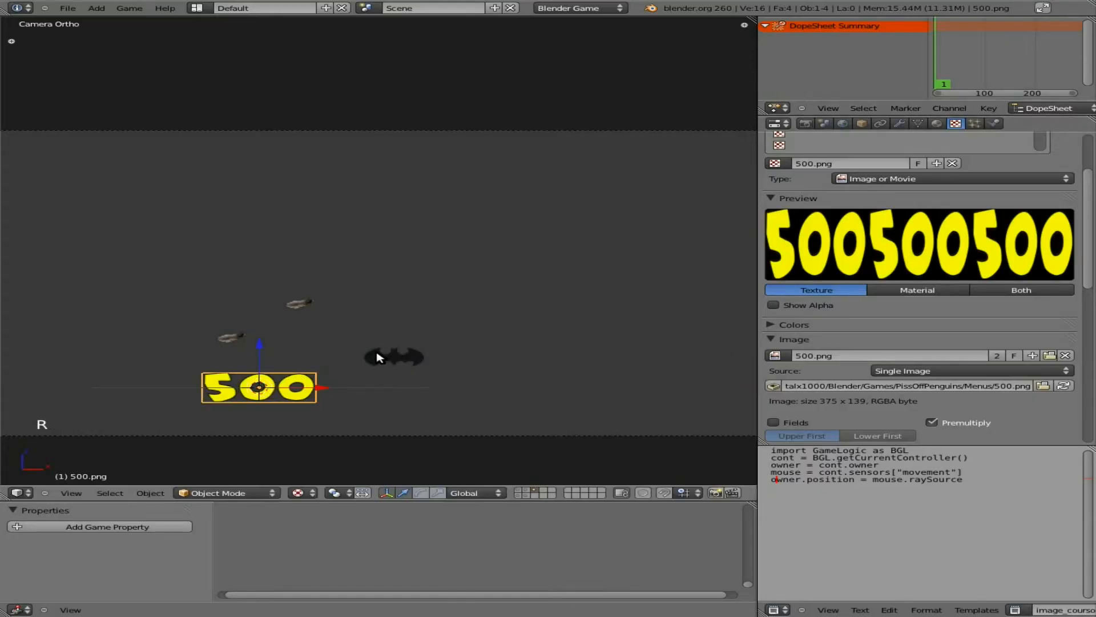
click(150, 493)
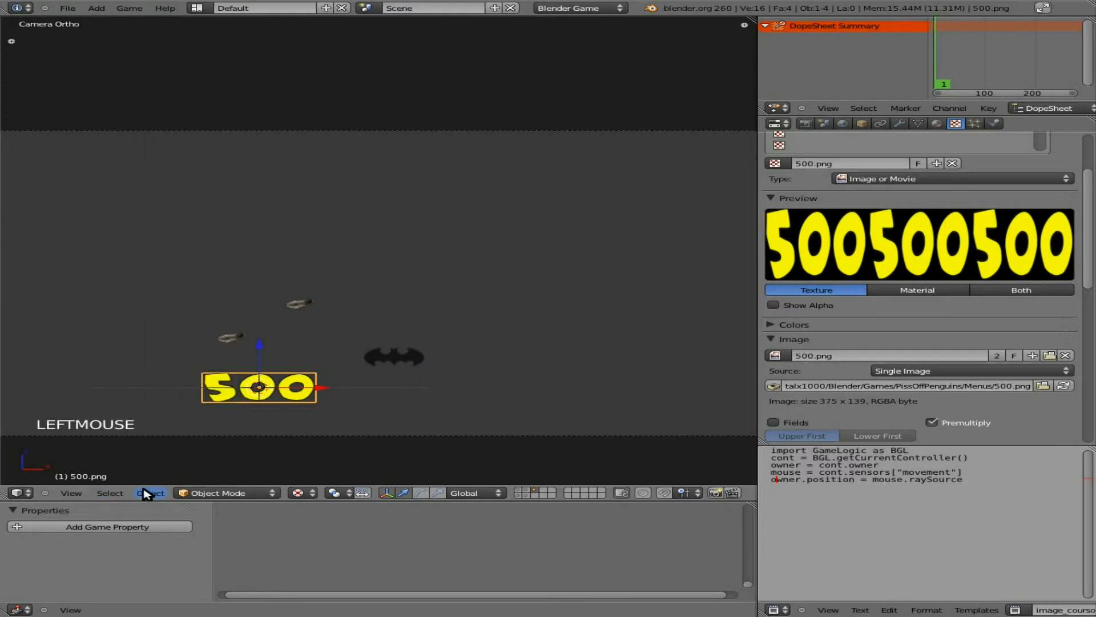
click(147, 494)
mouse_move(209, 404)
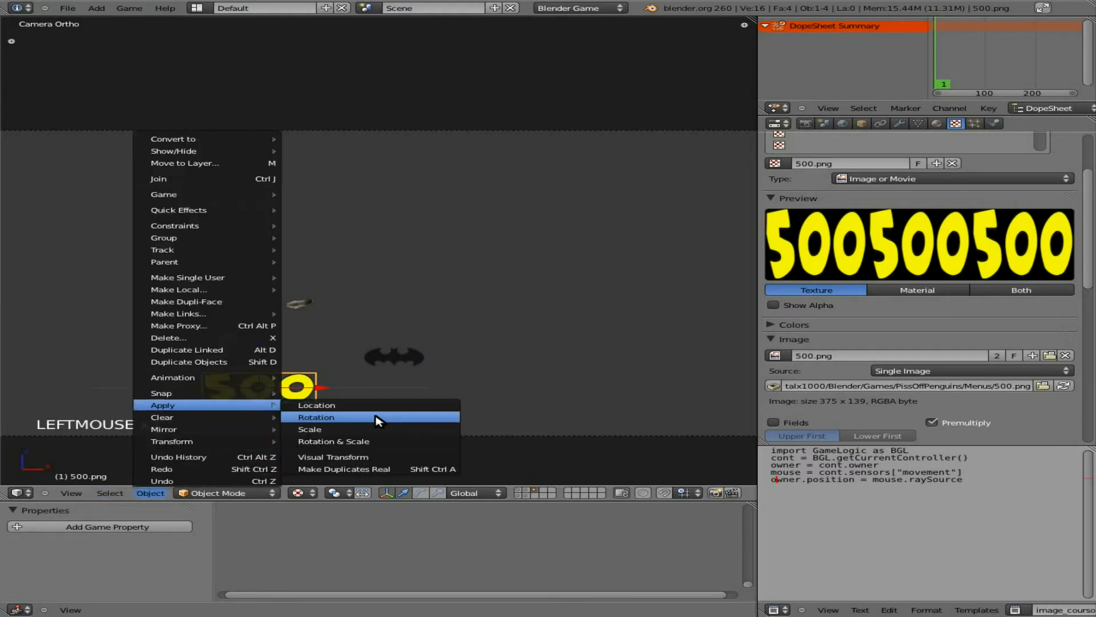
click(377, 419)
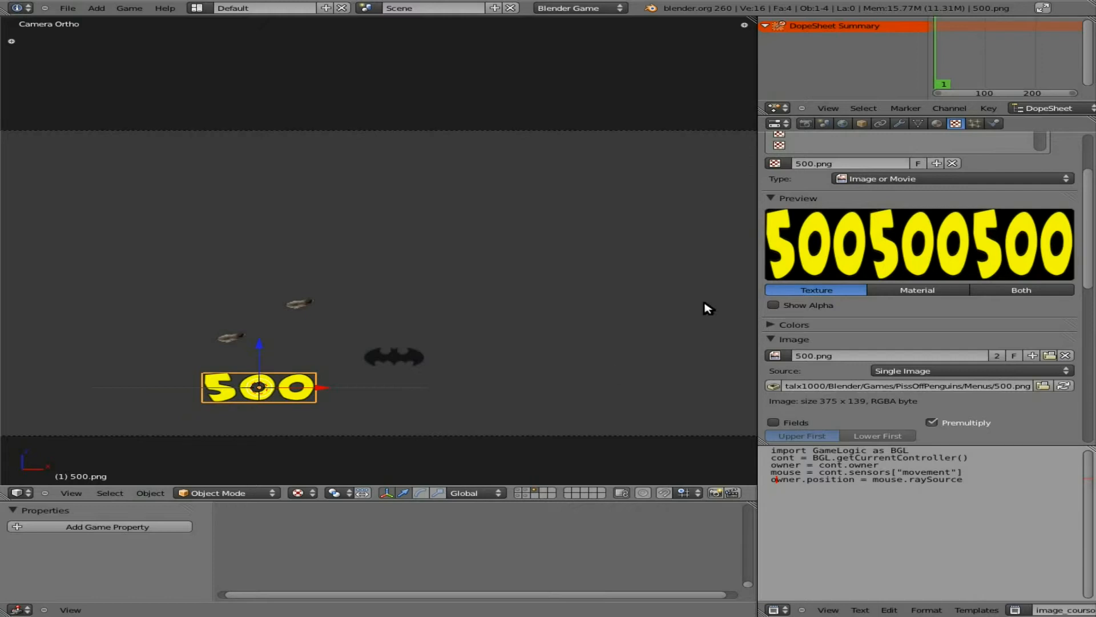
middle_drag(874, 274, 893, 433)
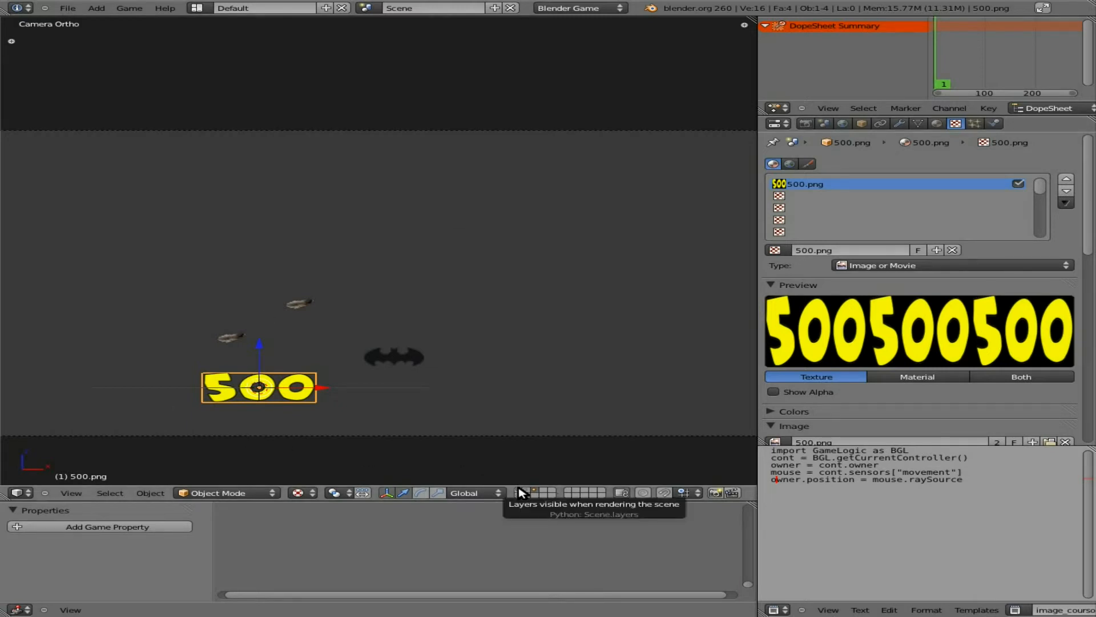
scroll(419, 519, down, 4)
scroll(423, 520, up, 1)
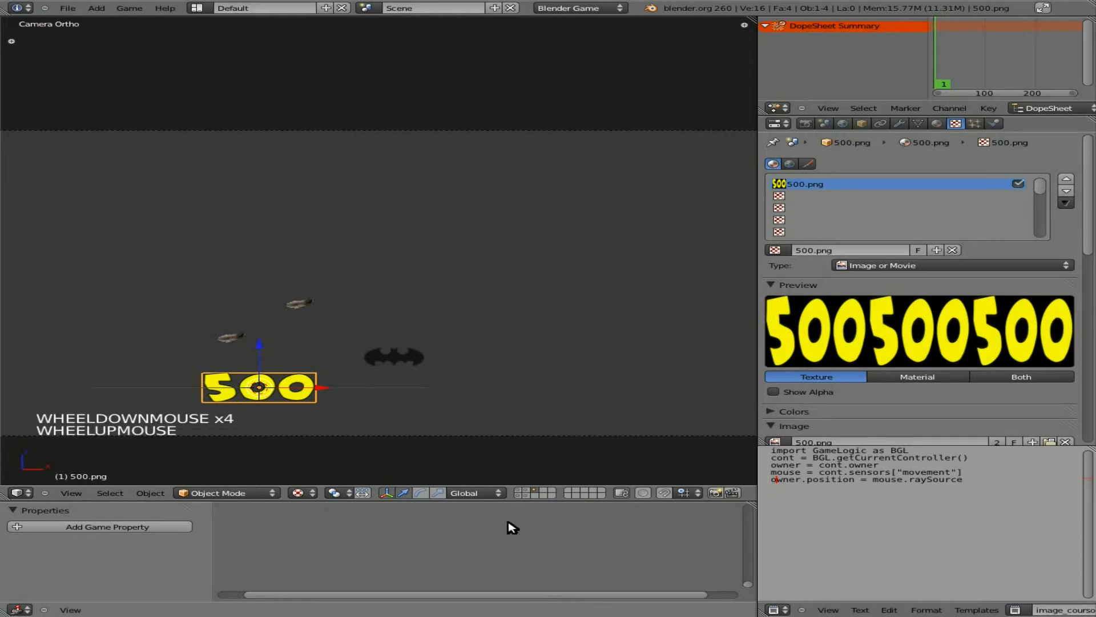
scroll(510, 530, down, 1)
scroll(511, 533, down, 3)
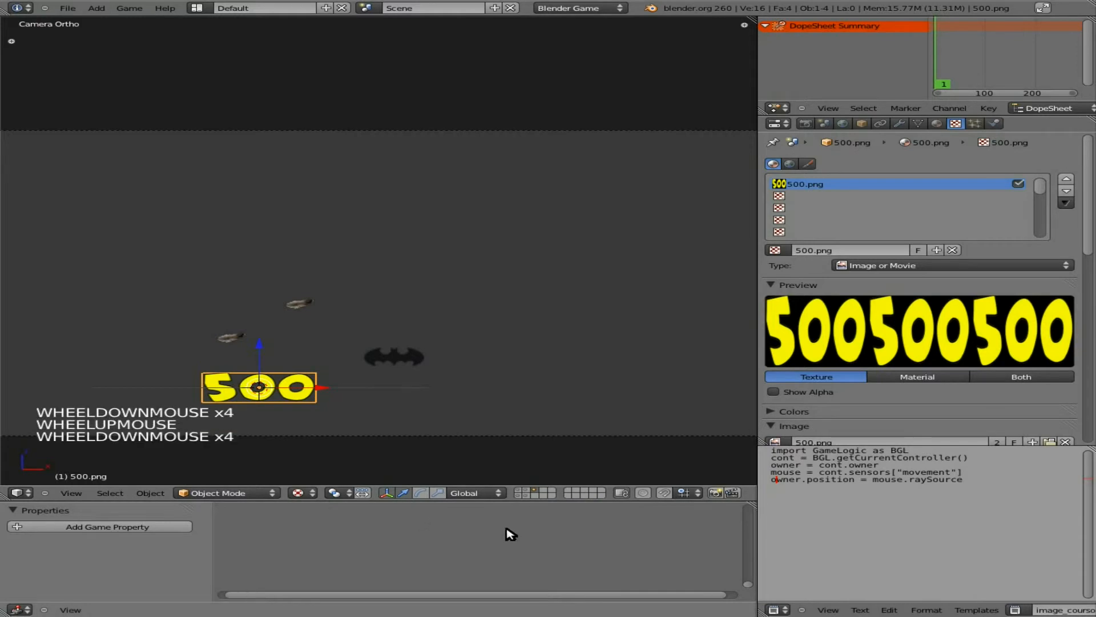
- On the first layer, select the penguin atop the tower's right column and inspect its Edit Object3 actuator in a maximized Logic Editor
click(517, 490)
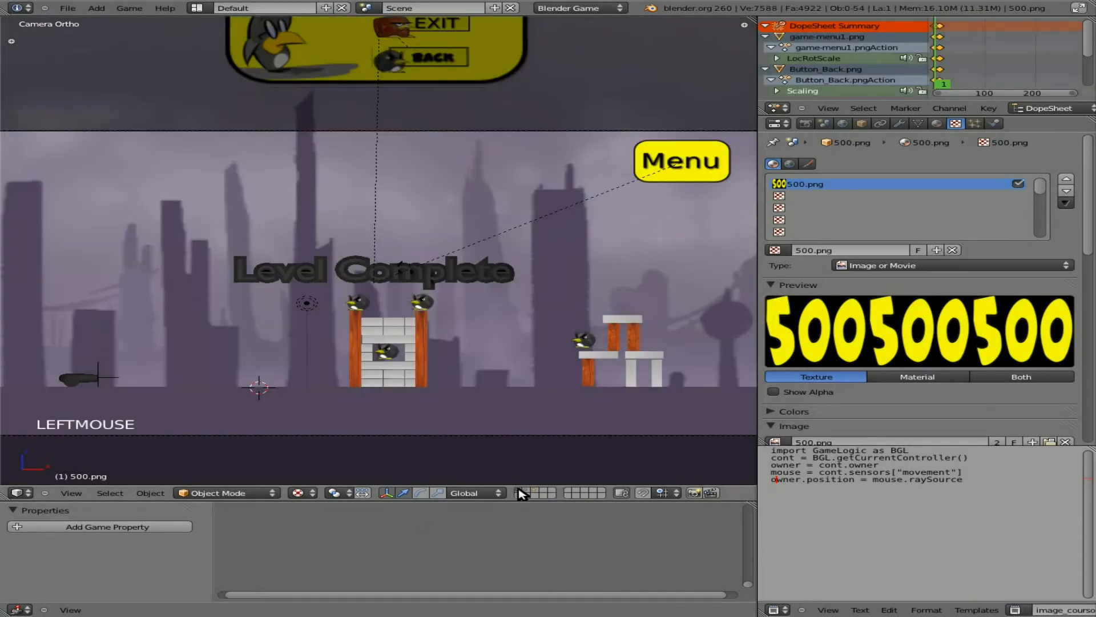
right_click(432, 303)
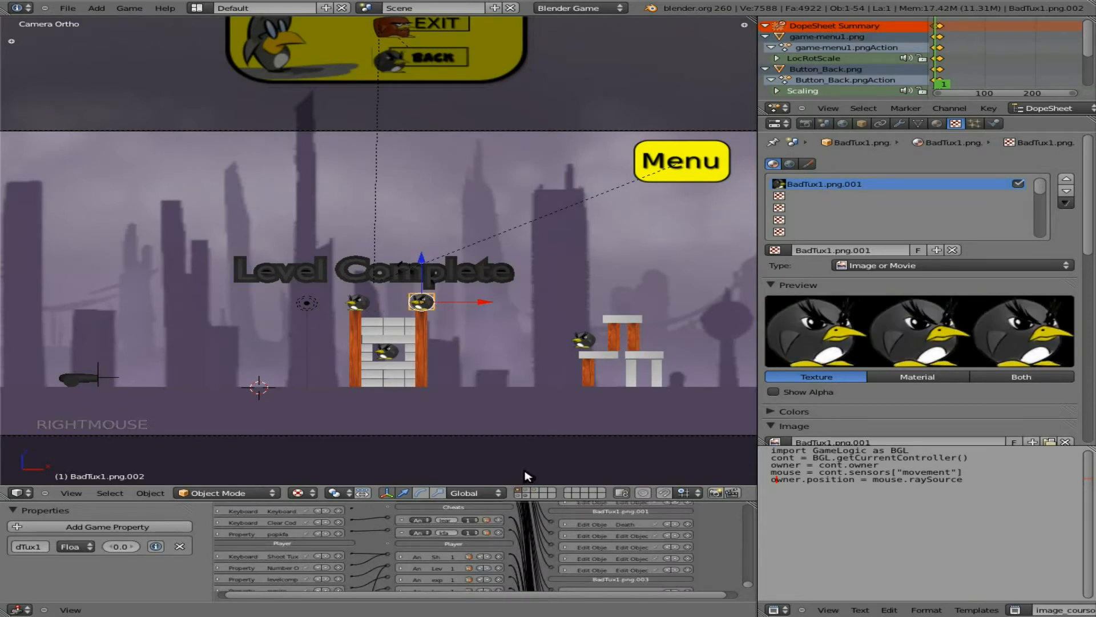
key(ctrl+Up)
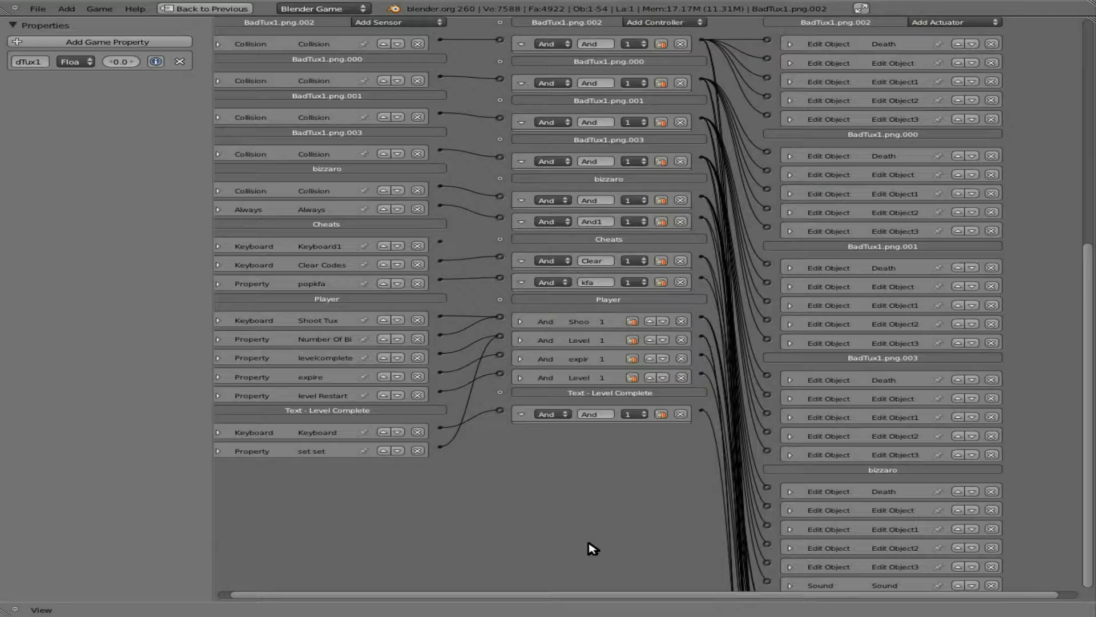
middle_drag(590, 484, 604, 53)
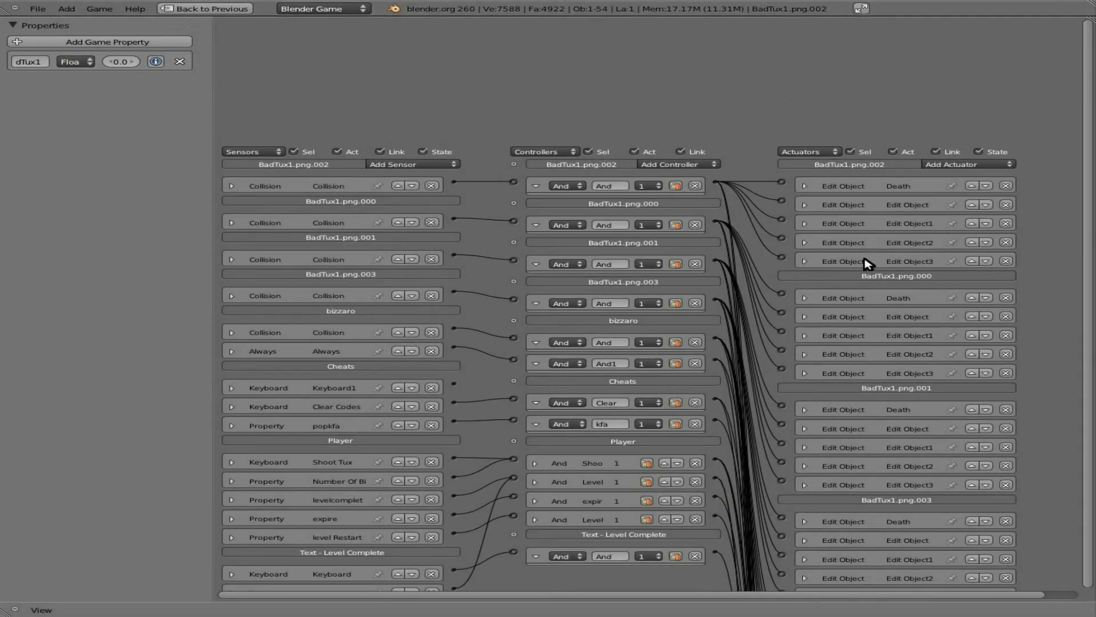
click(804, 262)
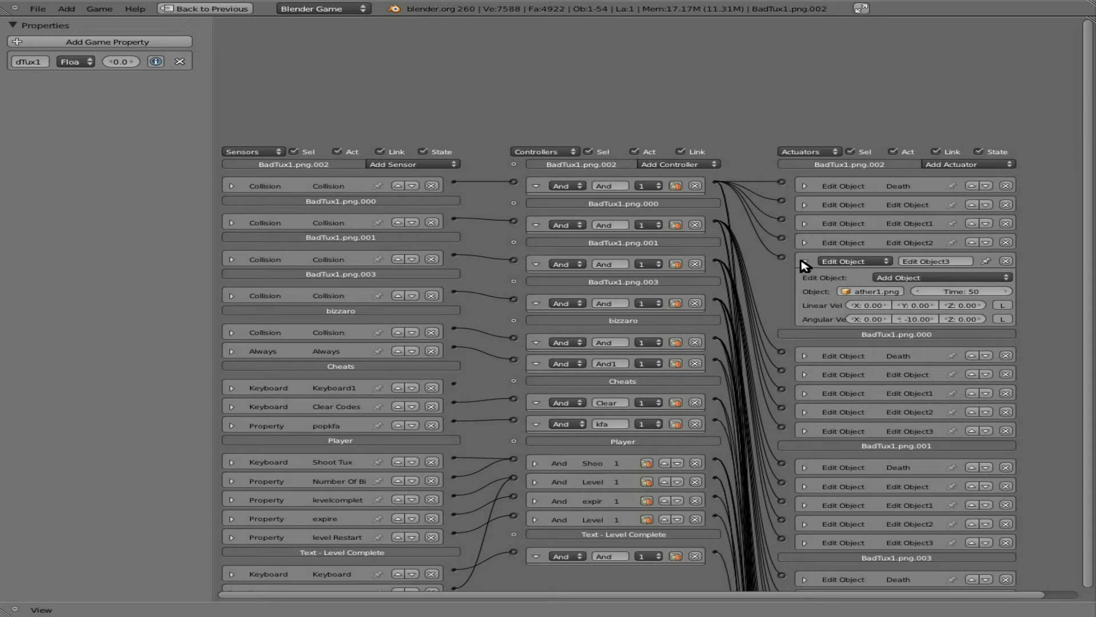
click(805, 263)
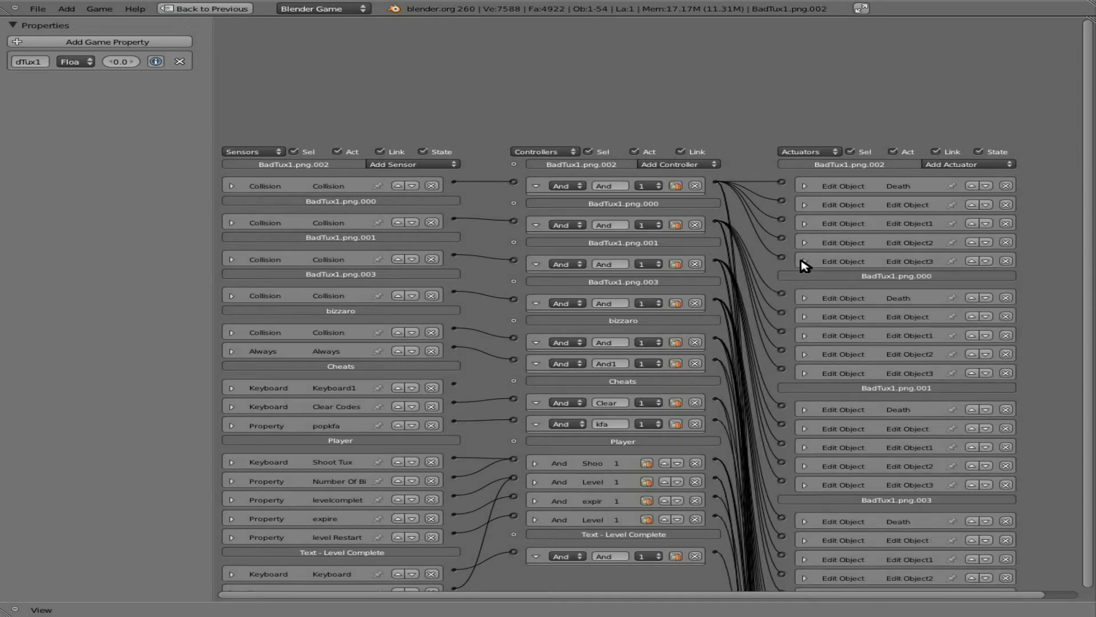
- Give the BadTux1.png.002 penguin an Edit Object actuator that adds 500.png with time 50, linked to its And controller
click(976, 165)
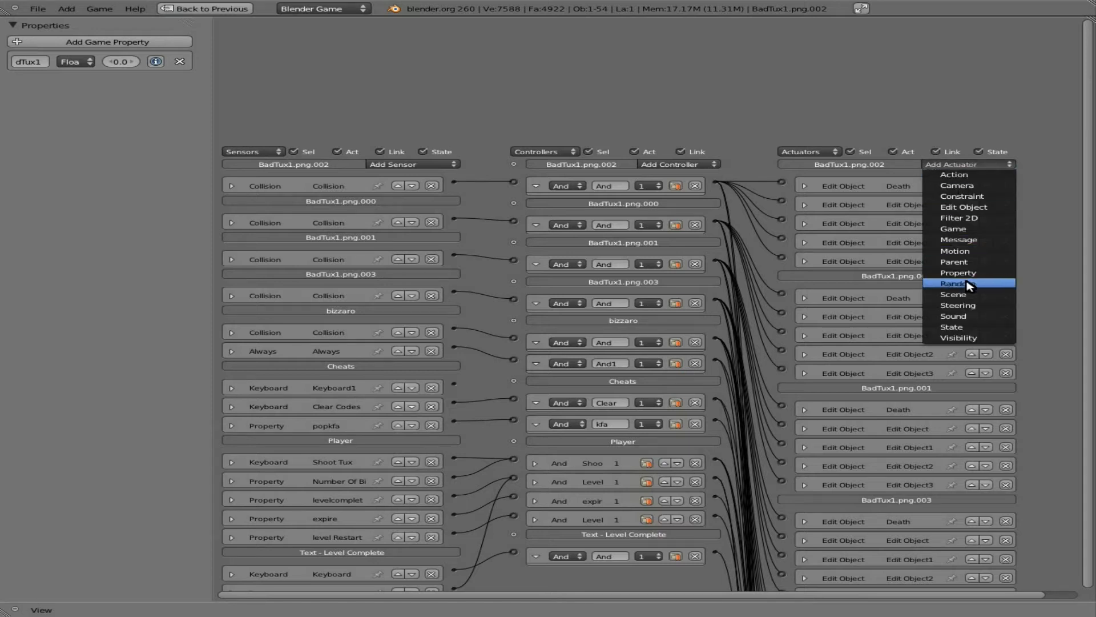
click(969, 207)
click(871, 310)
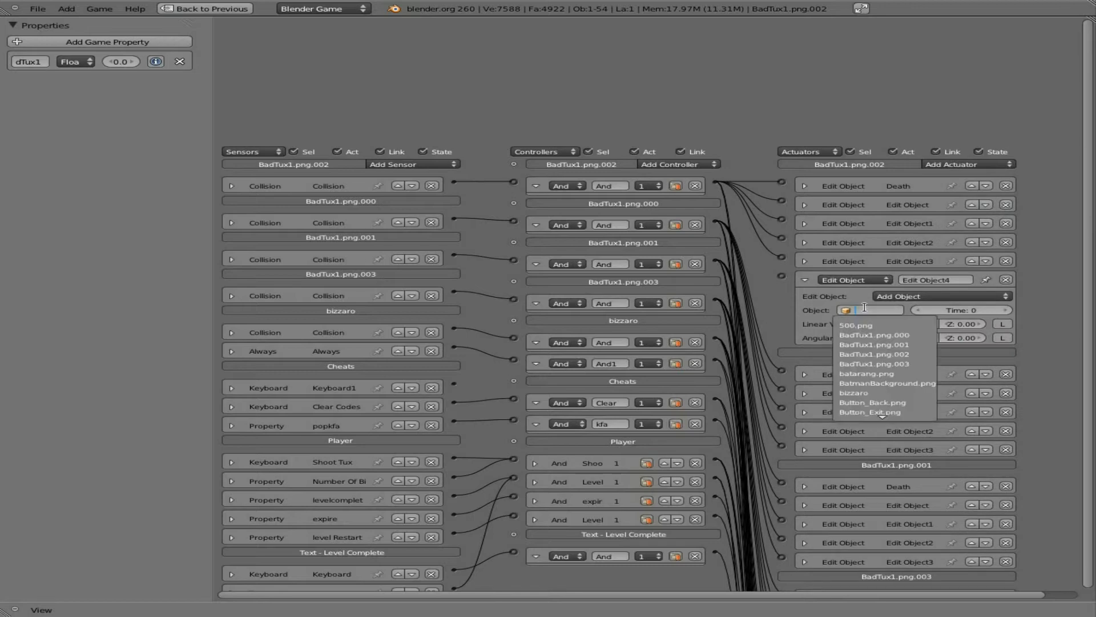
click(876, 326)
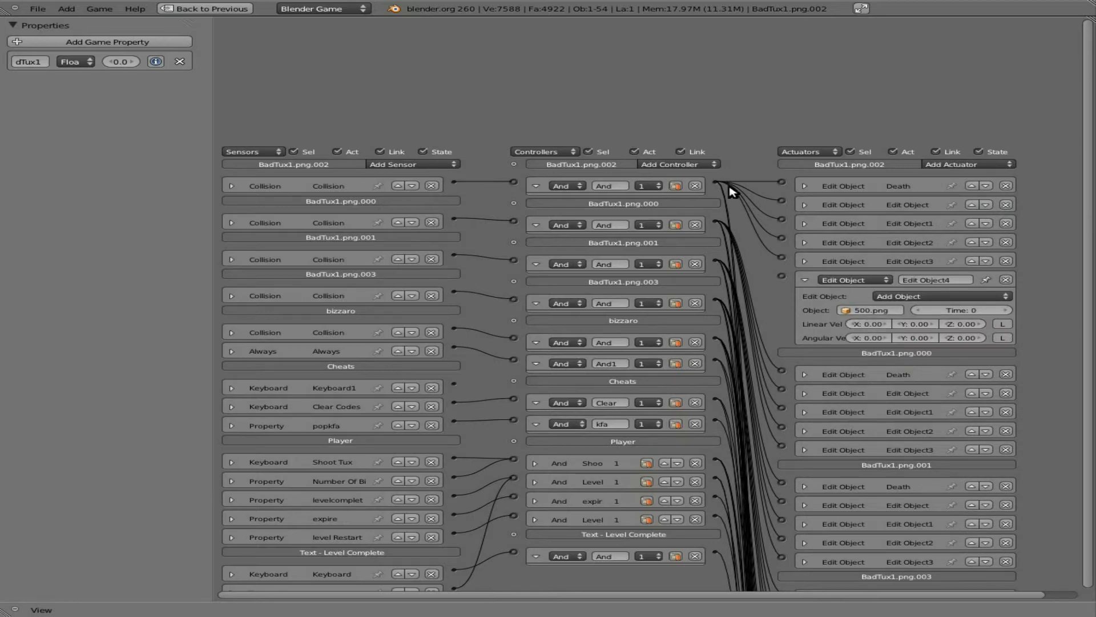
drag(718, 183, 782, 277)
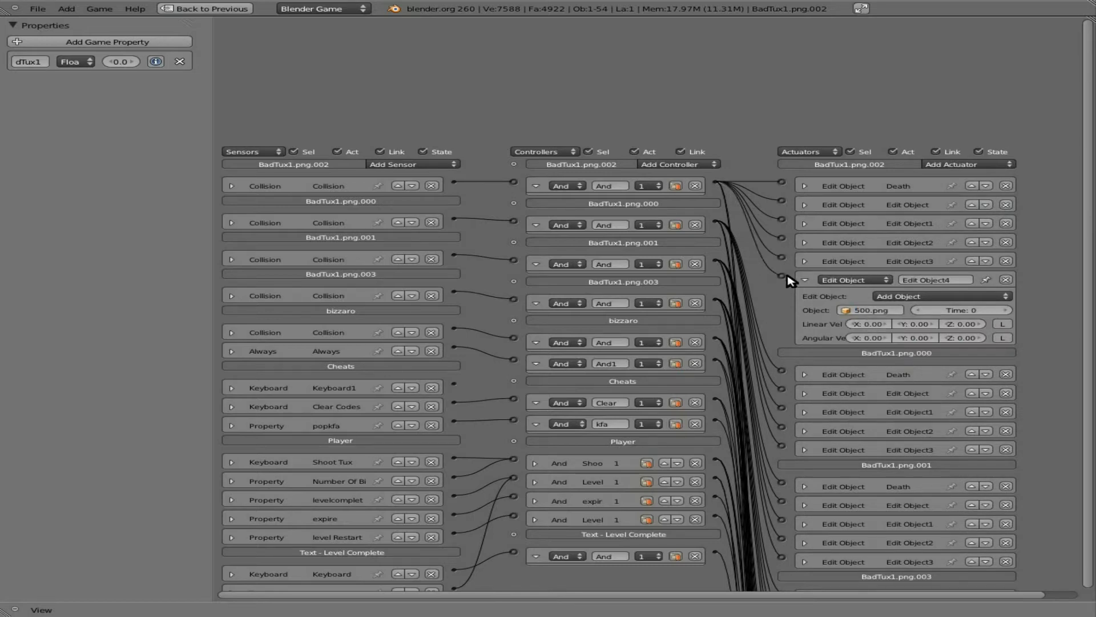
click(978, 312)
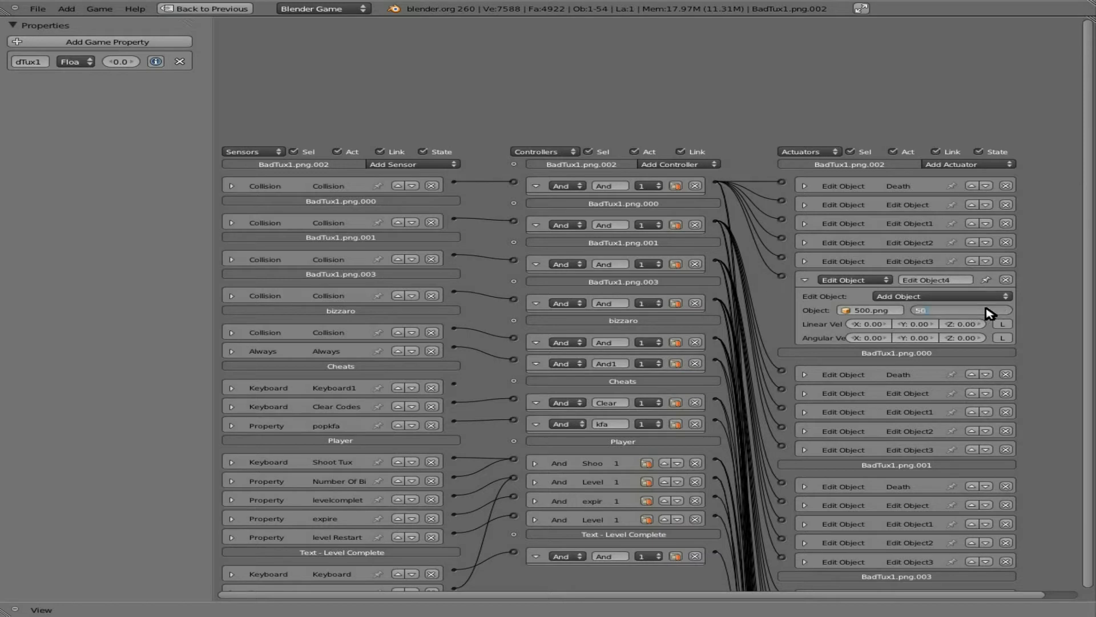
text(50)
key(Return)
- Return to the full layout and run the game to test the 500 points graphic
key(ctrl+Down)
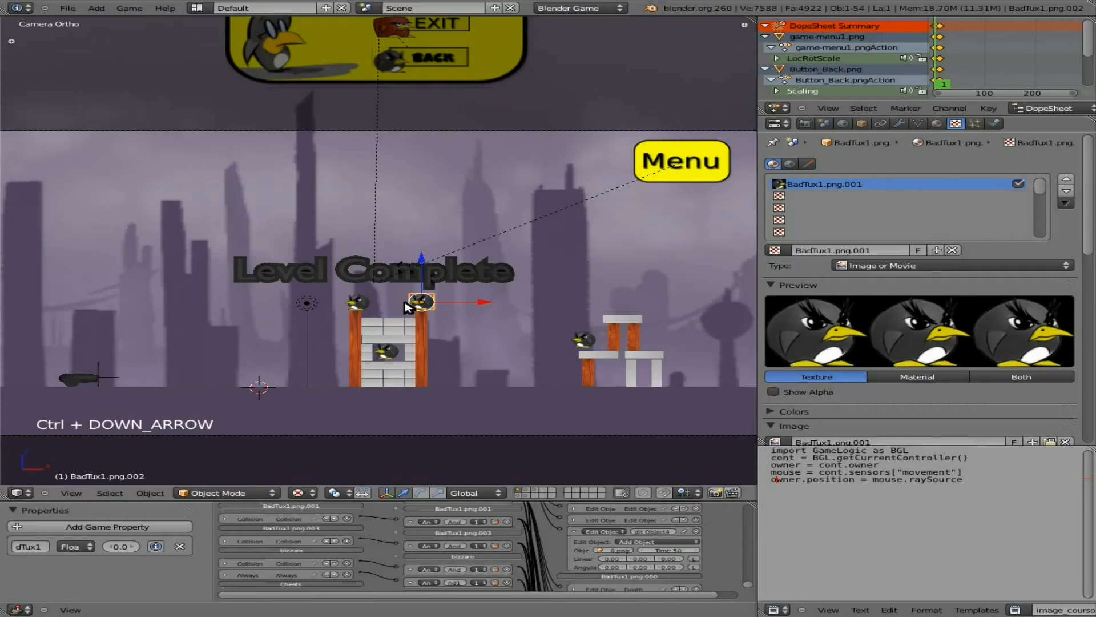
key(p)
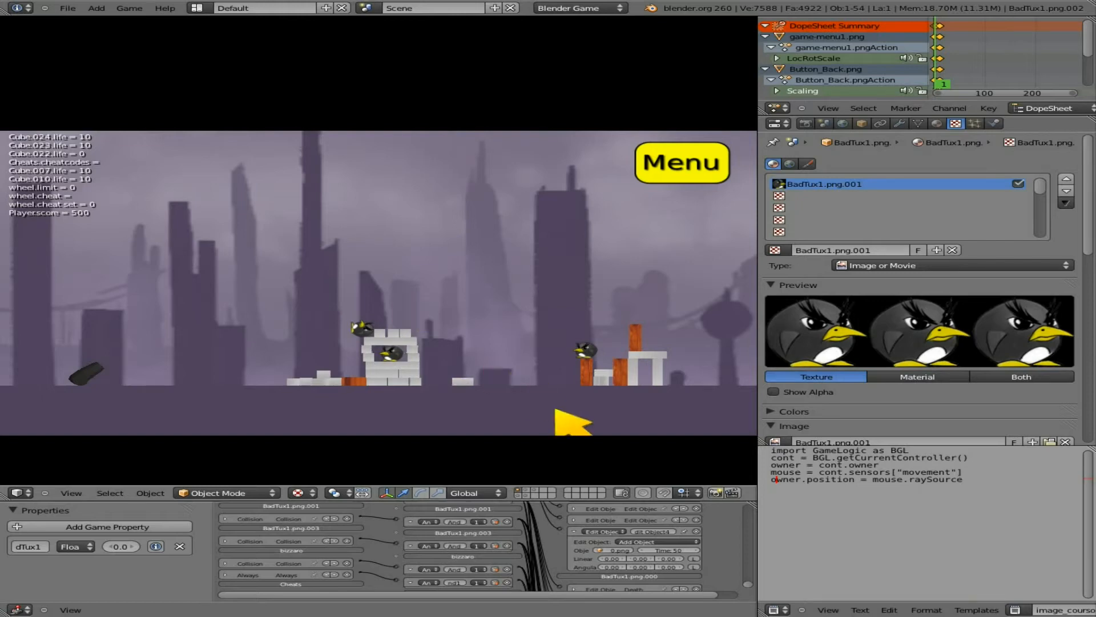
- Stop the game and set the linear and angular Z velocities of BadTux1.png.002's Edit Object4 actuator to 0.10
key(Escape)
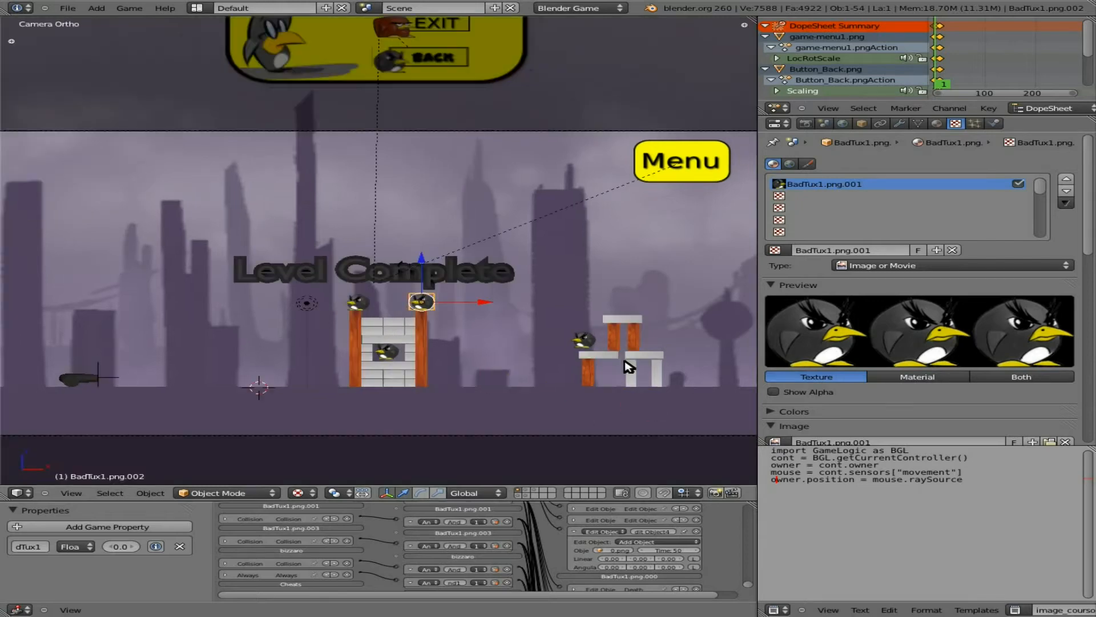
click(724, 531)
key(ctrl+Up)
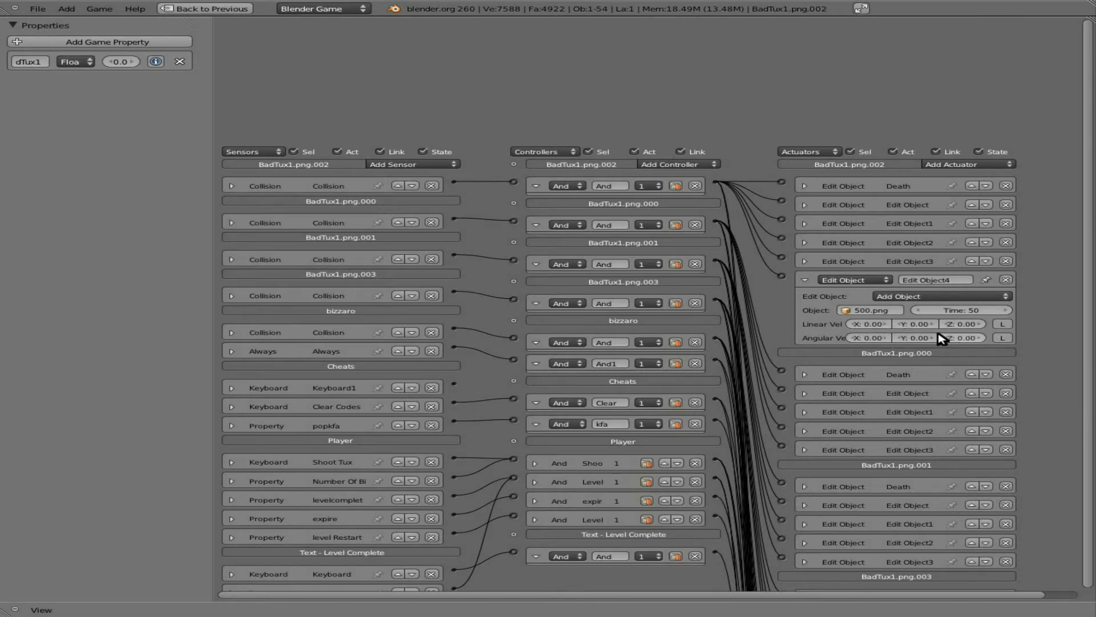
click(981, 324)
key(ctrl+Down)
- Run the game, fire birds from the raised cannon at the tower penguins to test the actuator velocity, and stop it
key(p)
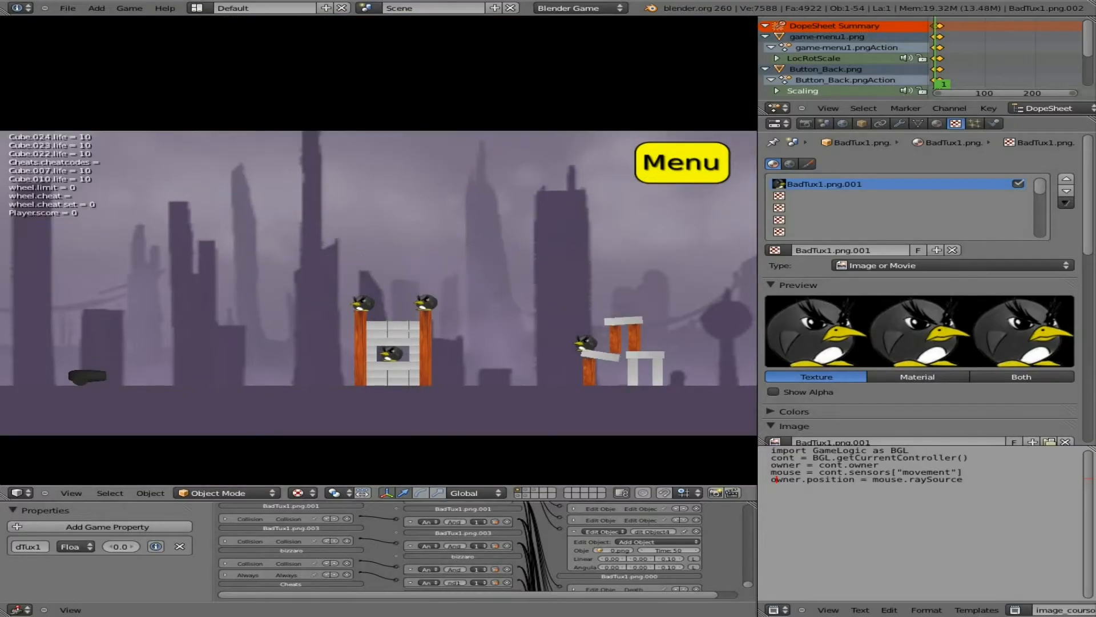
key(Up)
key(space)
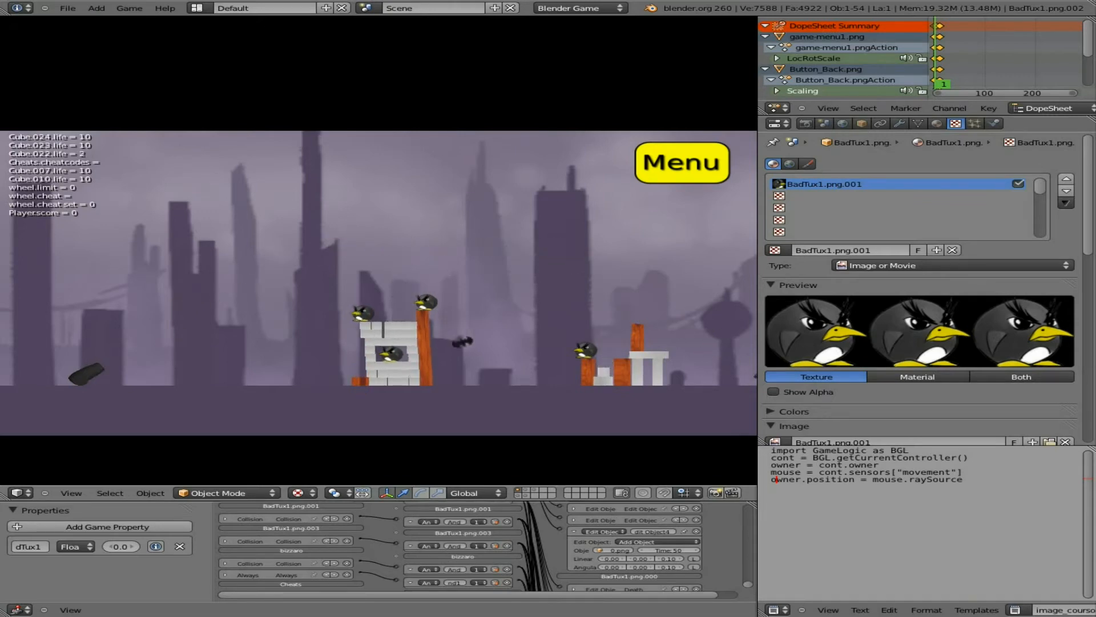
key(space)
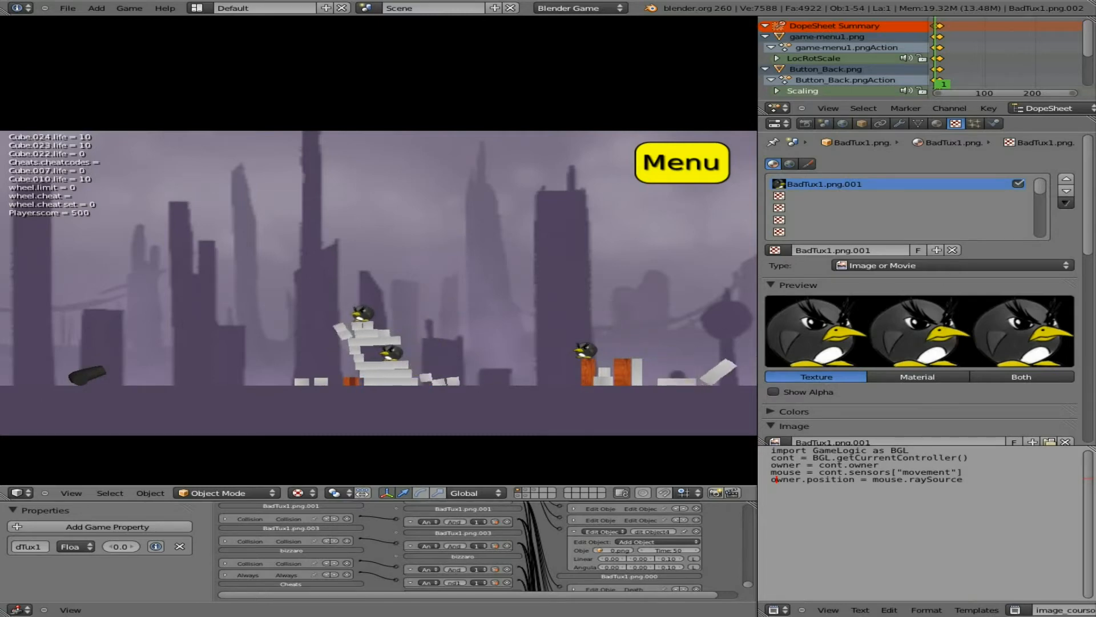
key(Escape)
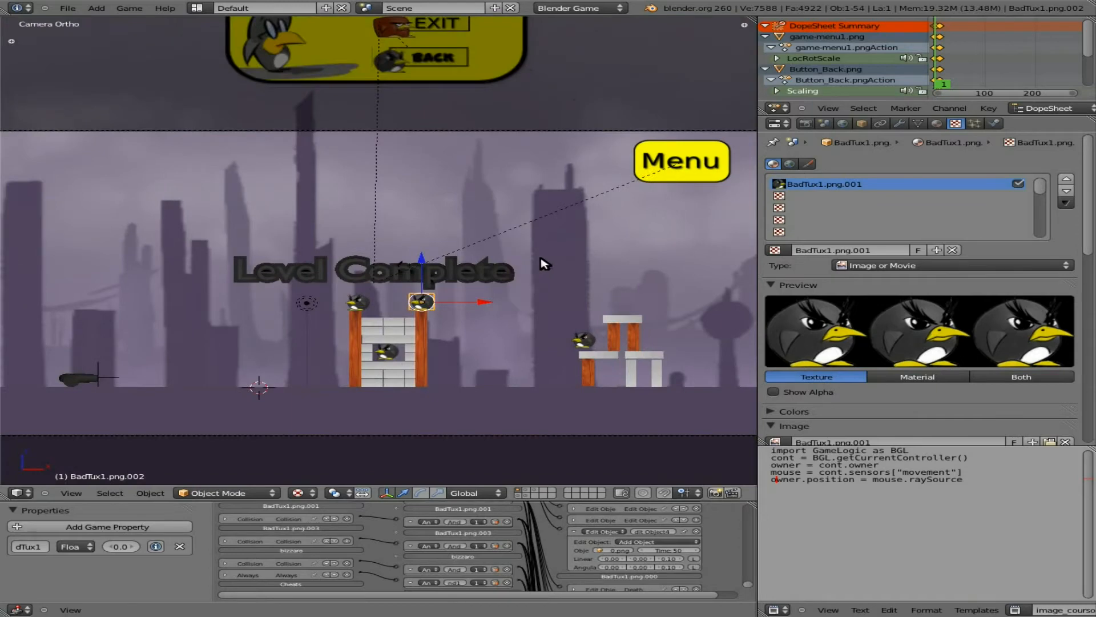
- On the layer holding the 500 graphic, set the 500.png plane's physics type to No Collision
key(p)
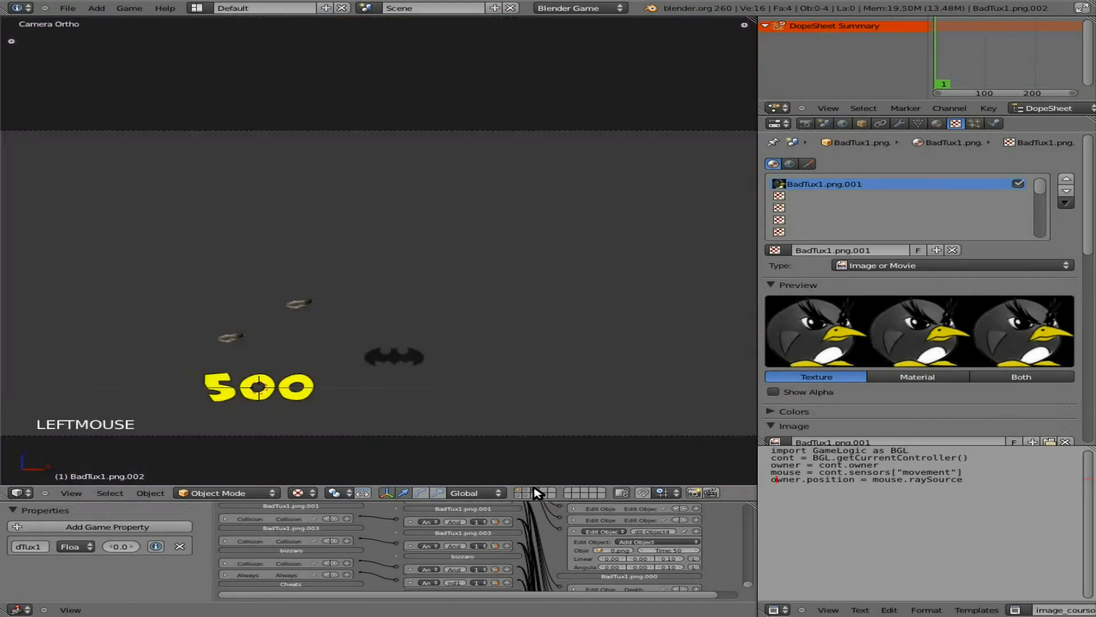
right_click(303, 393)
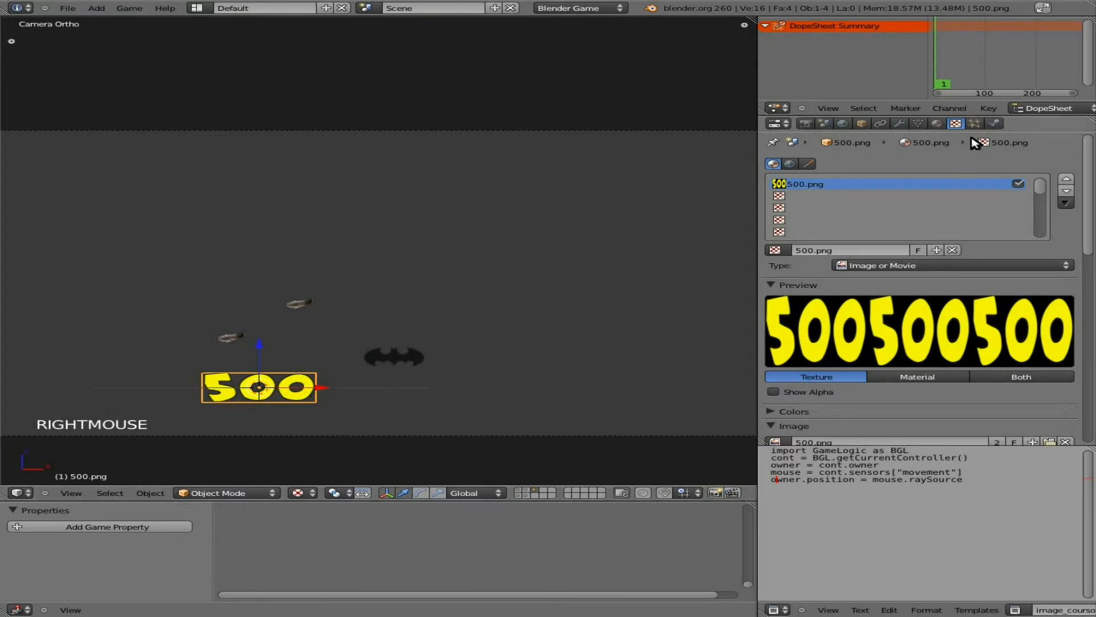
click(994, 124)
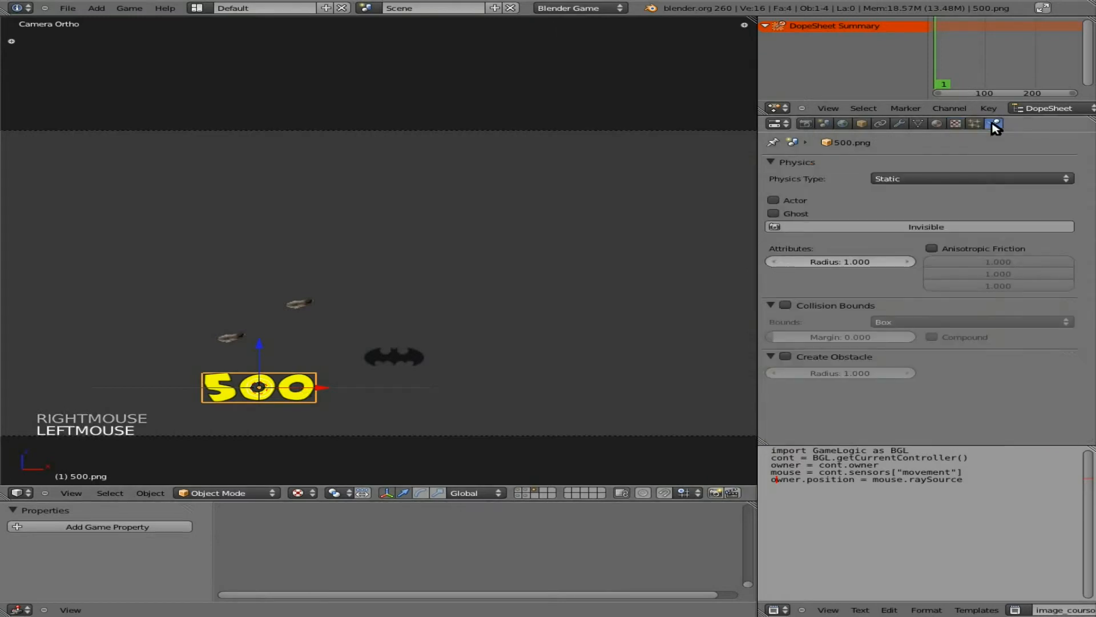
click(925, 179)
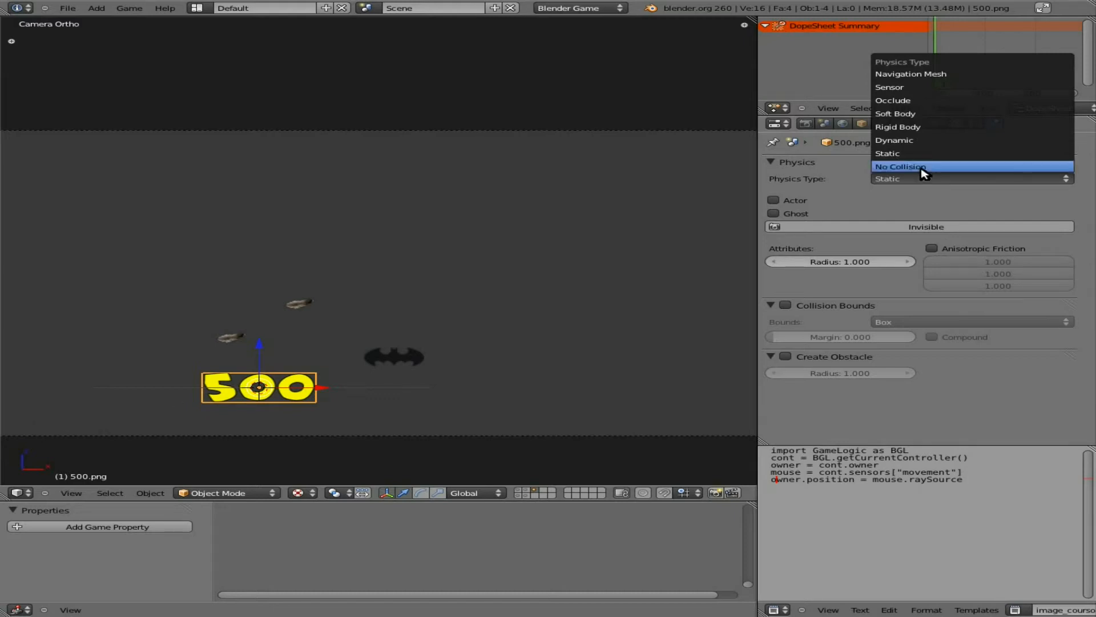
click(924, 168)
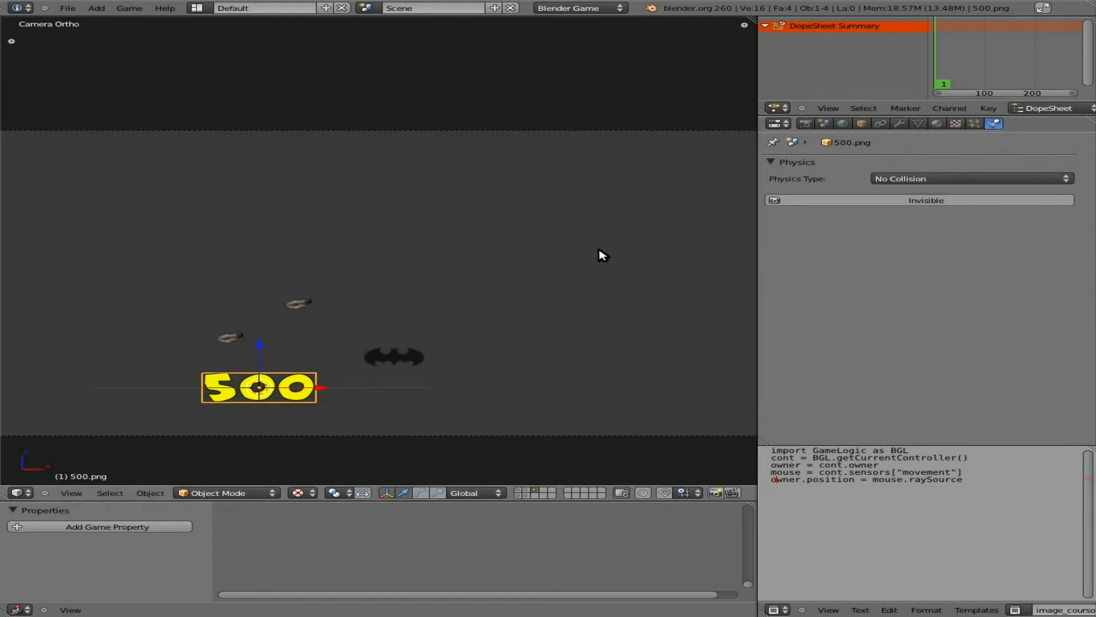
- Run the game from the first layer to test the 500 graphic, check the in-game menu's Back option, and stop the game
click(518, 495)
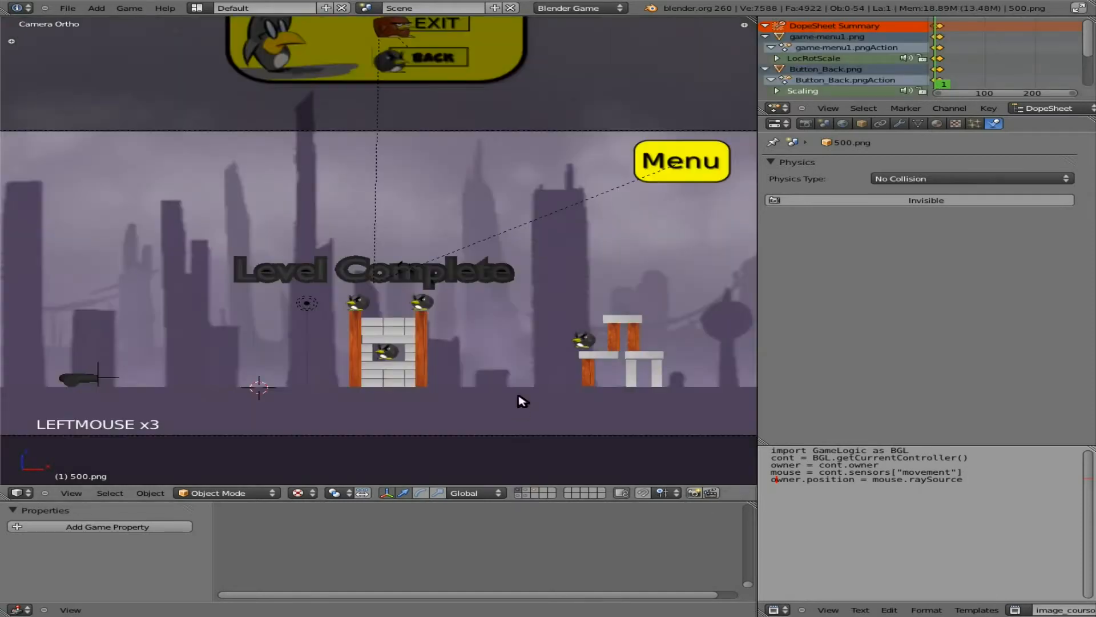
key(p)
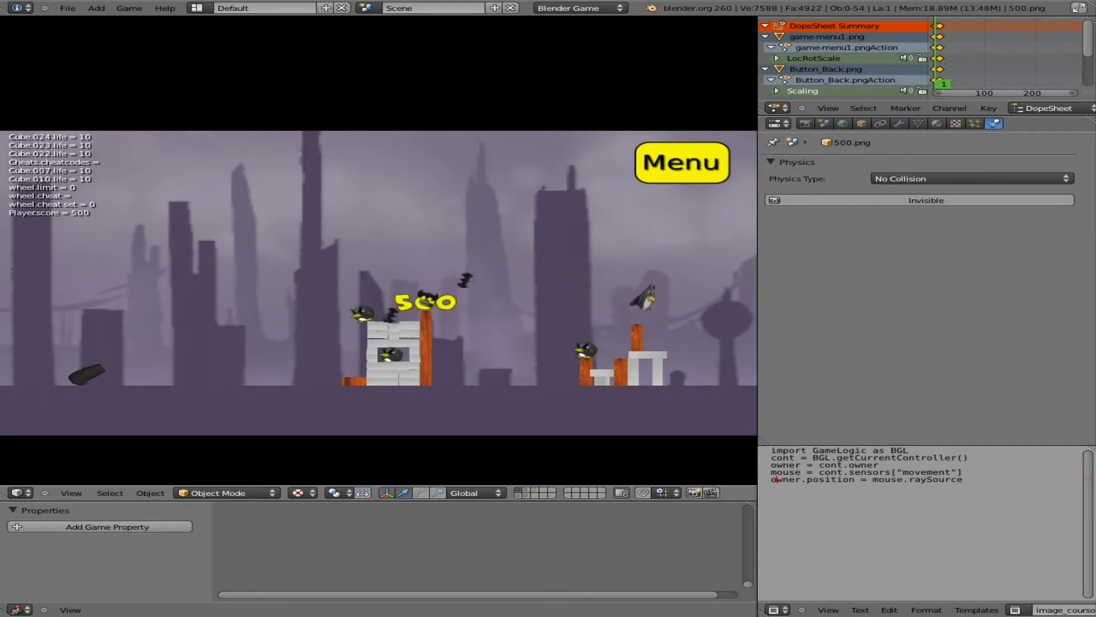
click(682, 163)
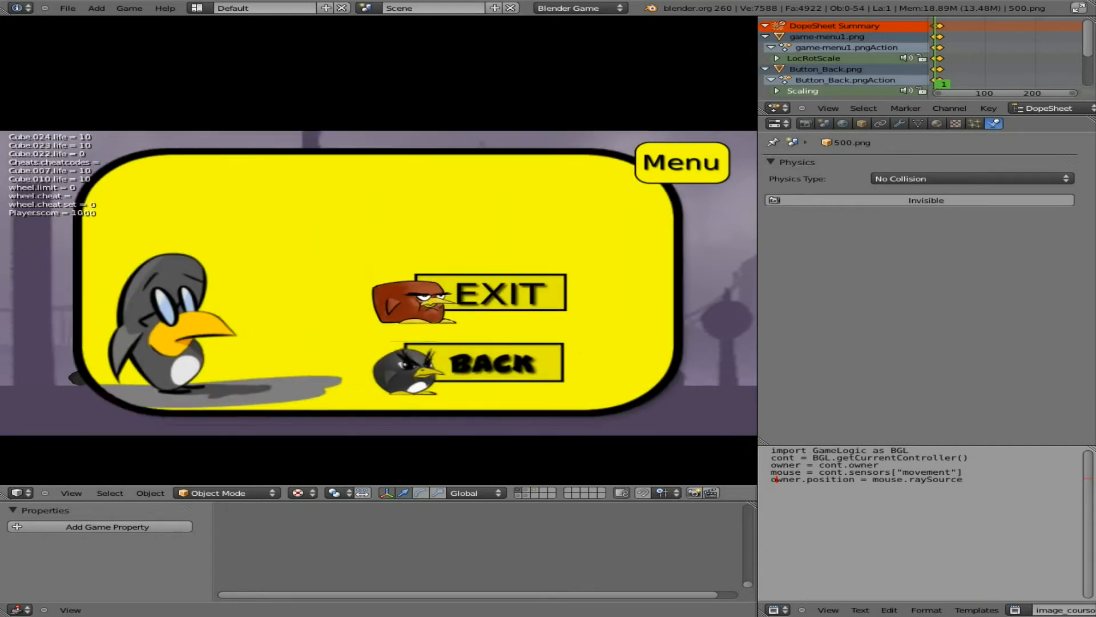
click(479, 363)
key(Escape)
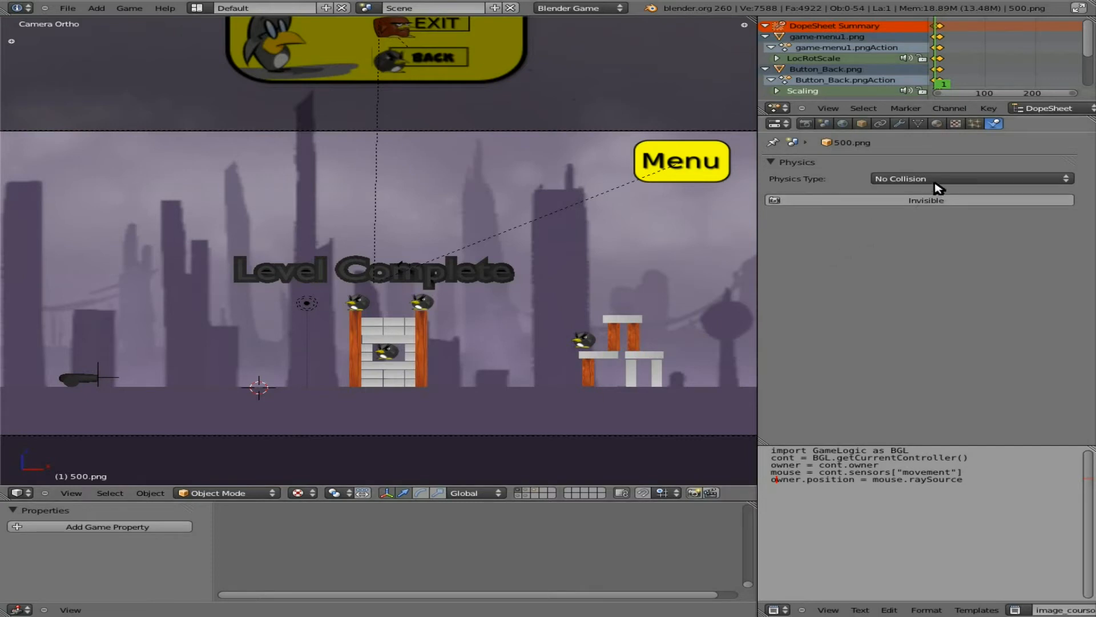
- Check the physics settings of feather1.deathsound, then set the 500.png plane's physics type to Rigid Body
click(536, 487)
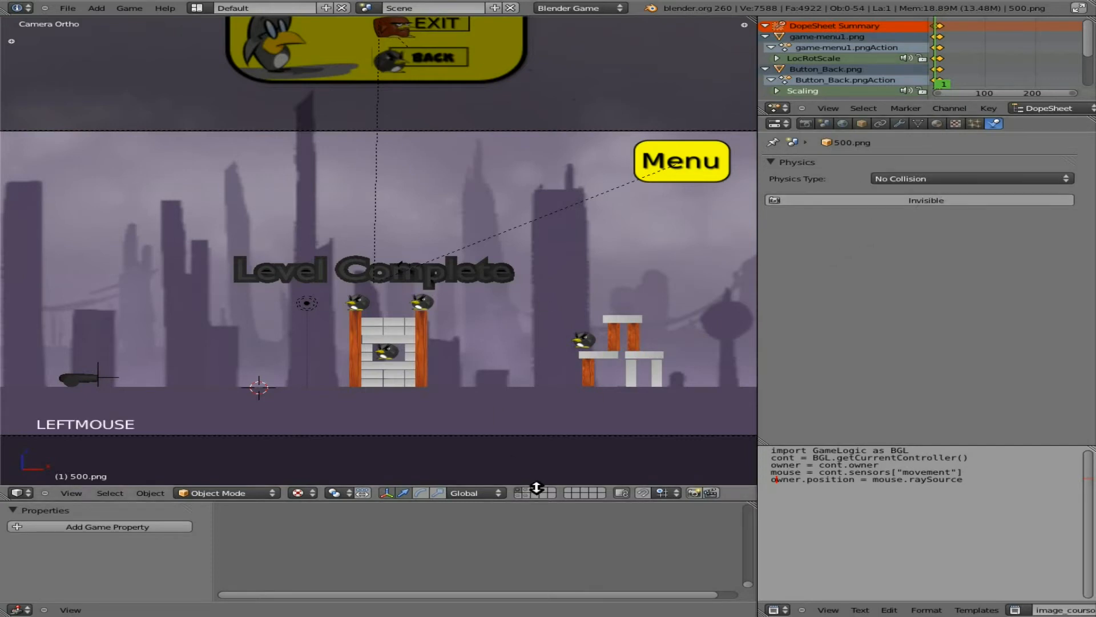
click(537, 491)
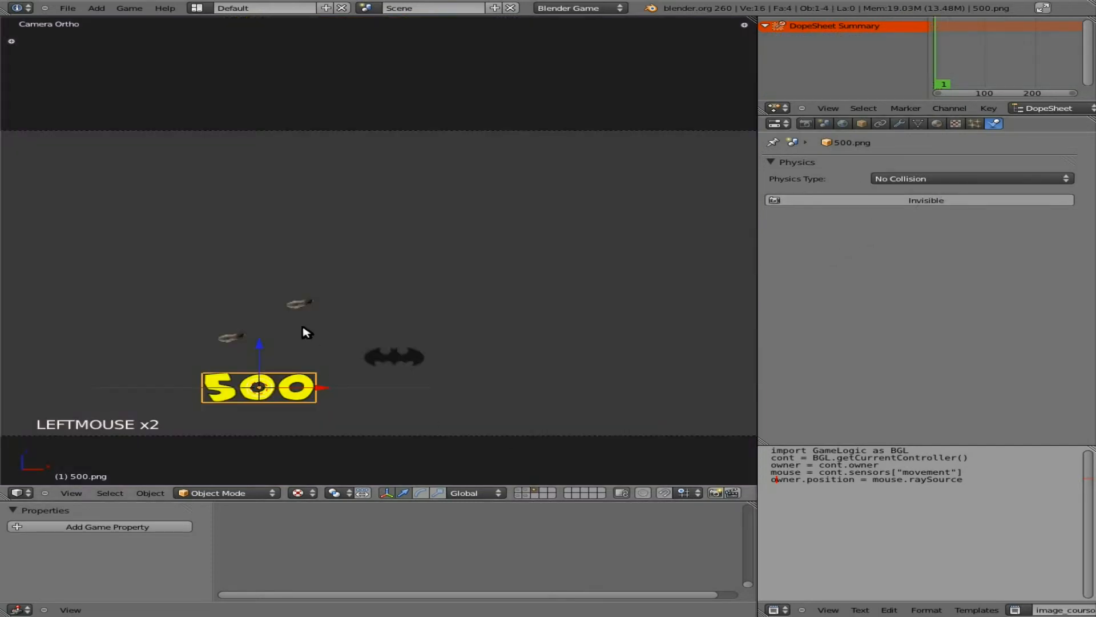
right_click(298, 305)
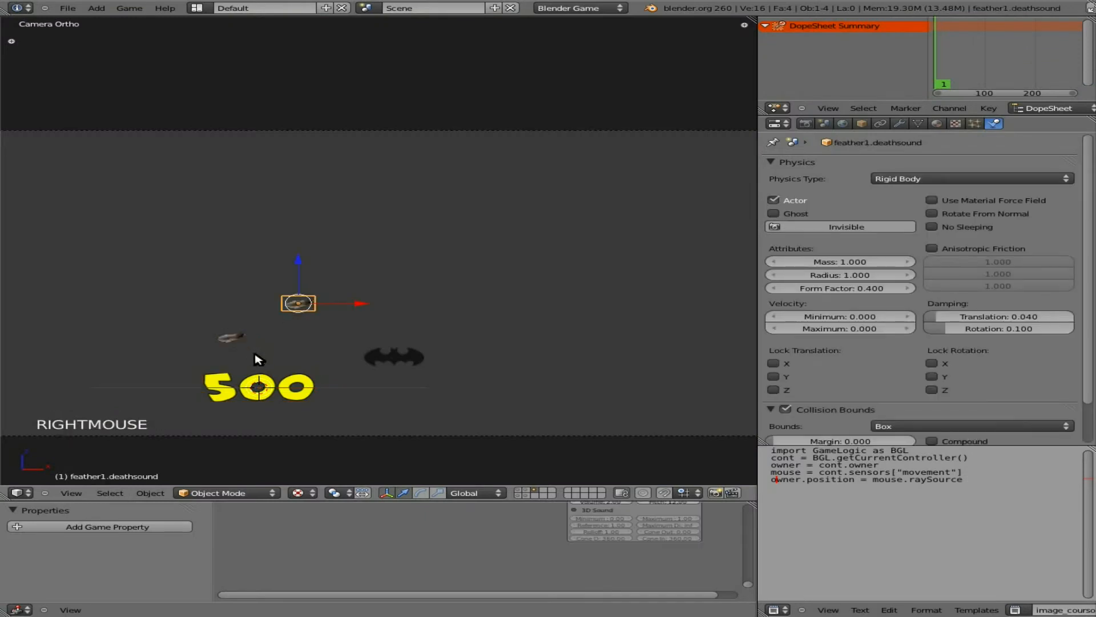
right_click(257, 382)
click(1013, 180)
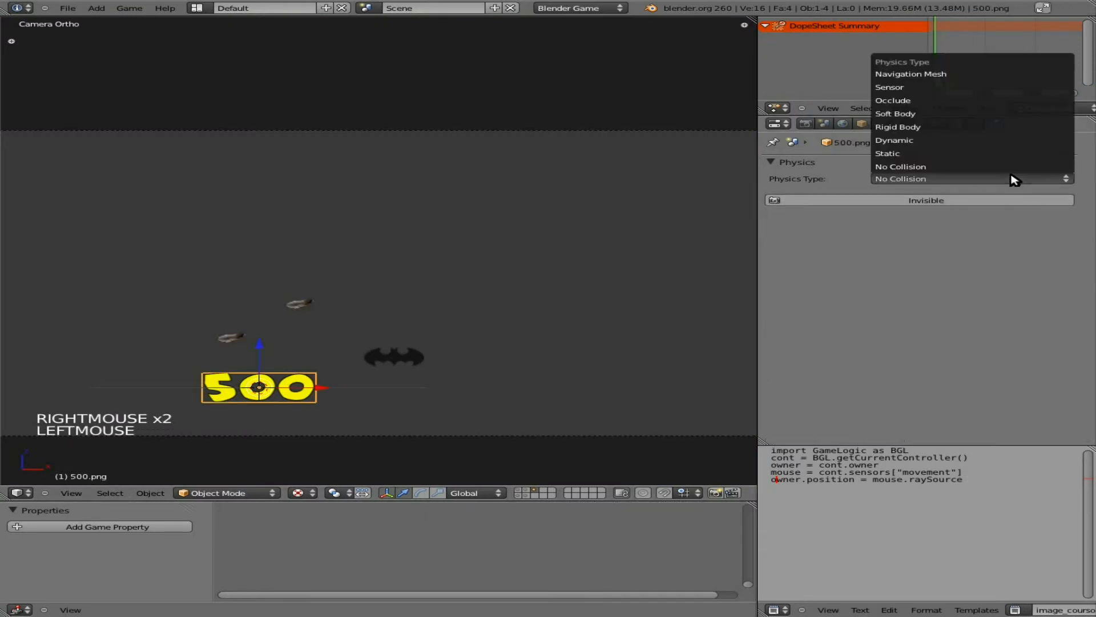
click(953, 127)
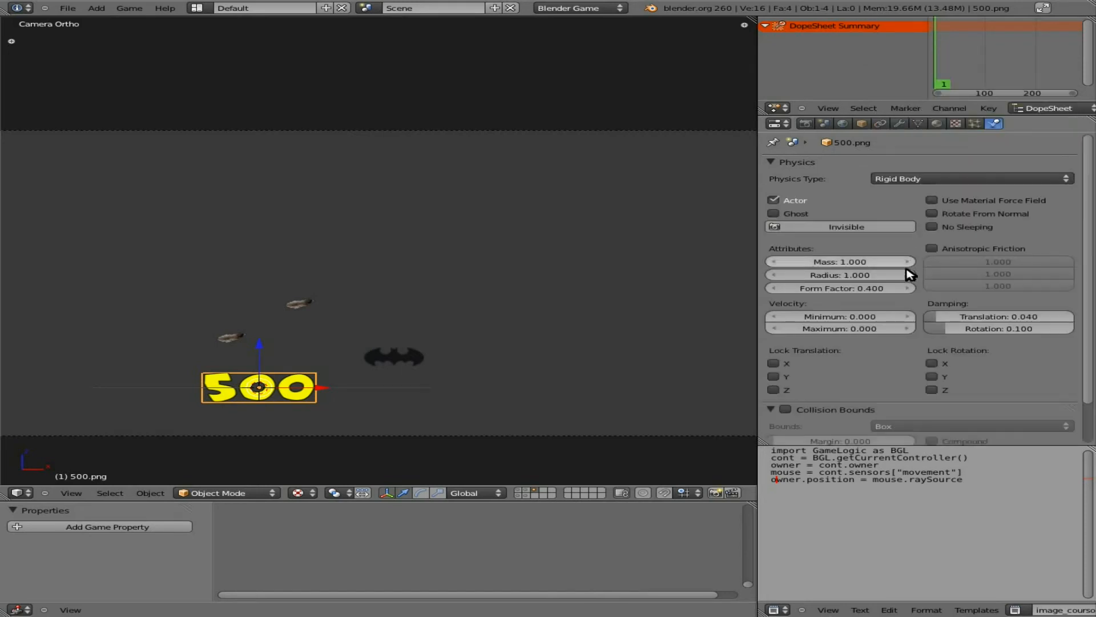
- Set the 500.png rigid body's mass to 0.01 and translation damping to 0, and lock its rotation on X and Y
double_click(851, 263)
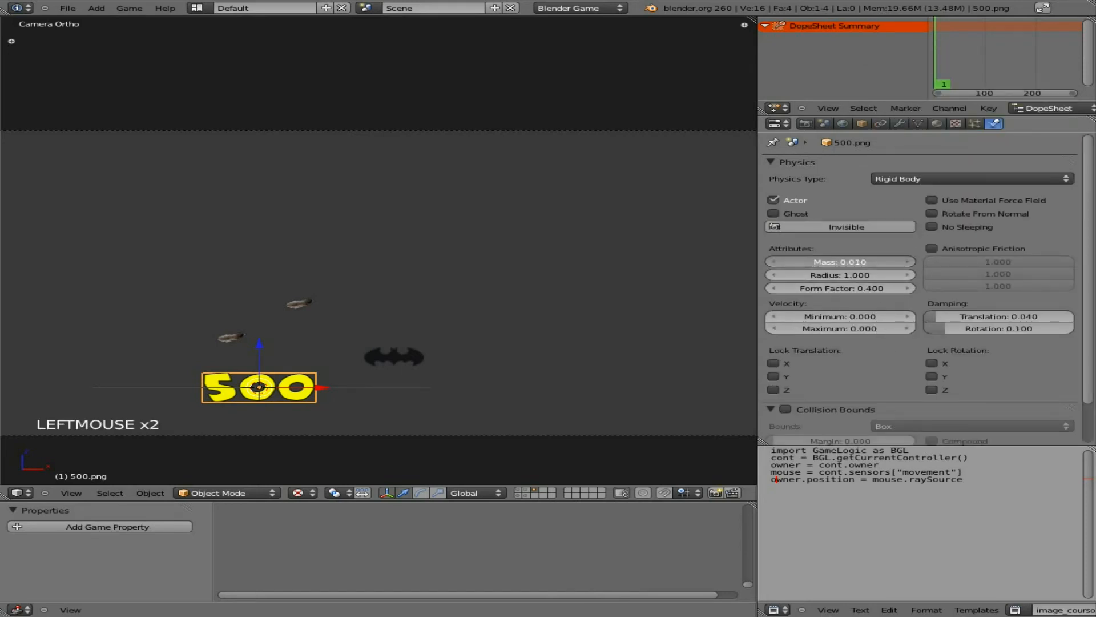
text(0.01)
key(Return)
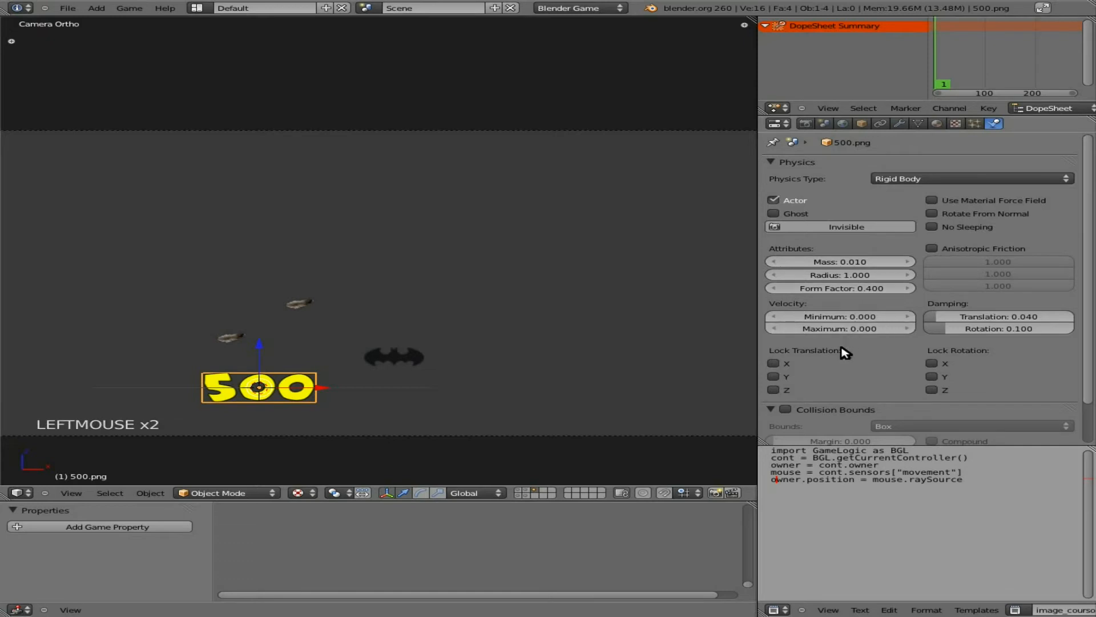
triple_click(932, 318)
text(0)
key(Return)
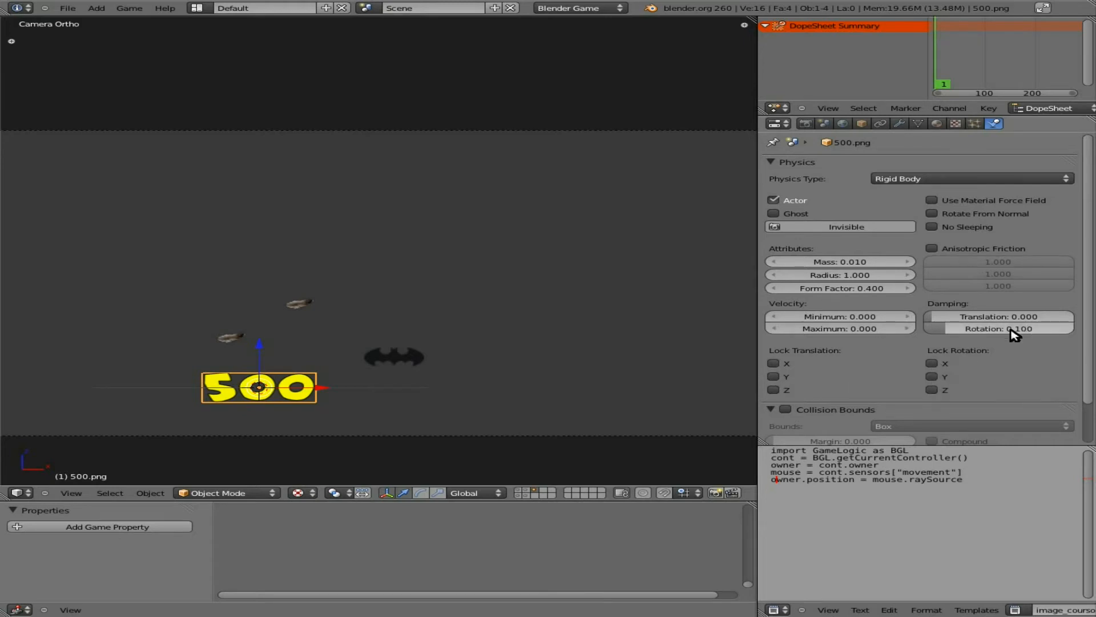
click(935, 366)
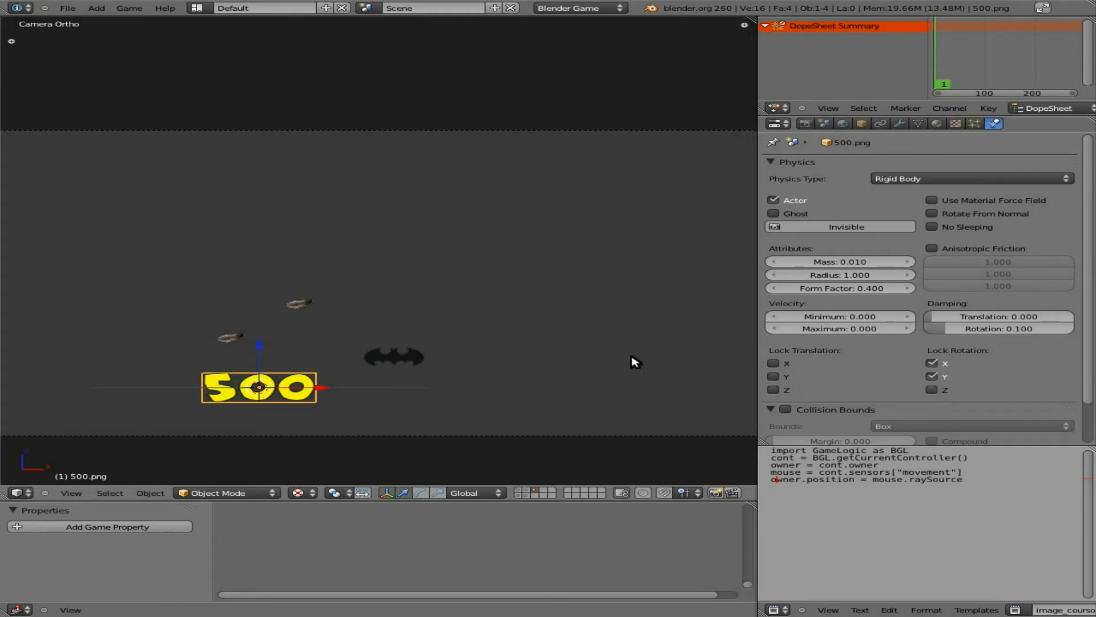
- Run the game twice from the first layer, firing at the penguins to test the rigid-body 500 graphic, and stop it
click(520, 489)
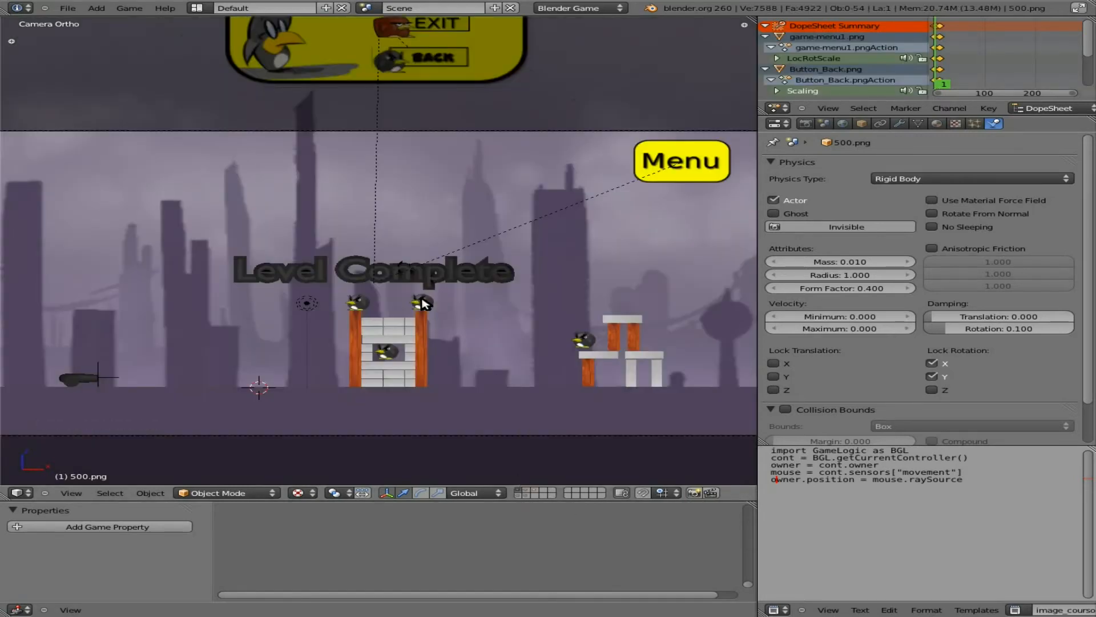
key(p)
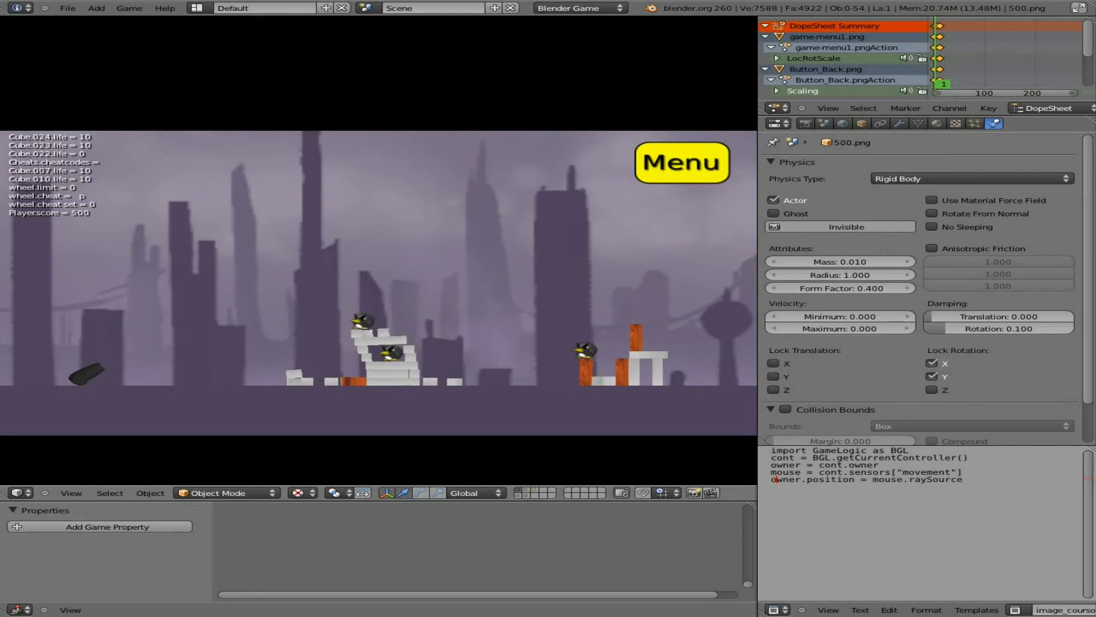
key(Escape)
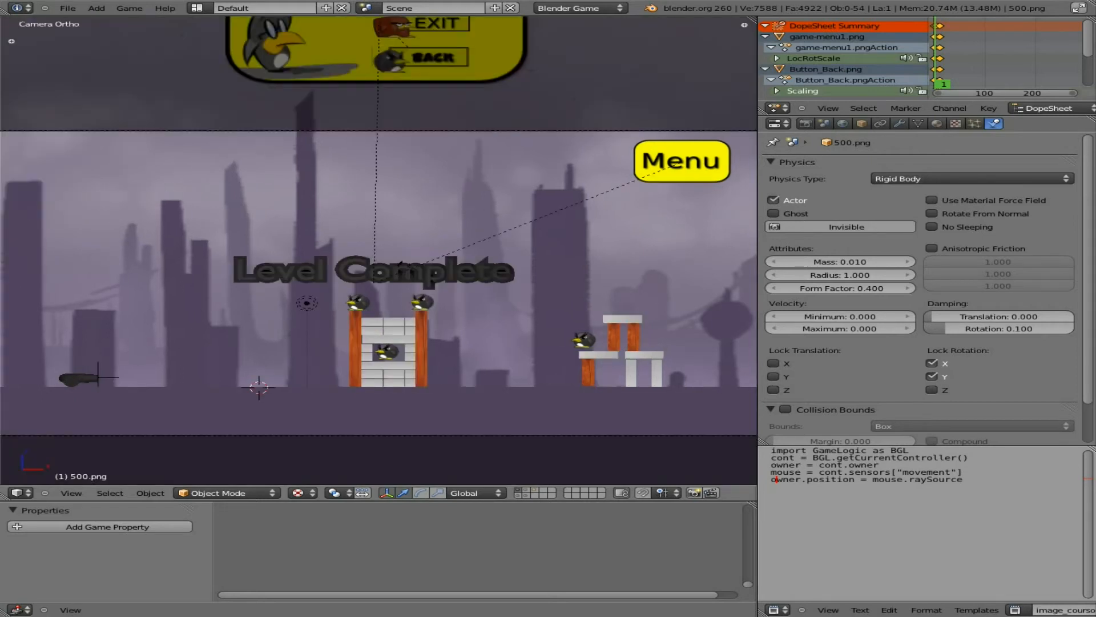
key(p)
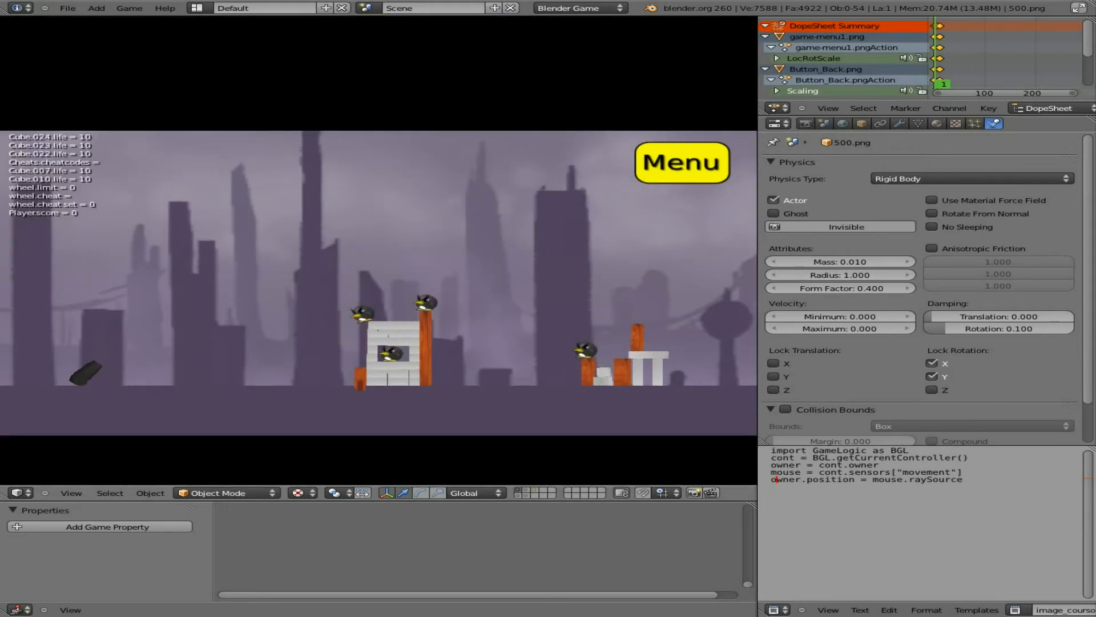
key(space)
key(space)
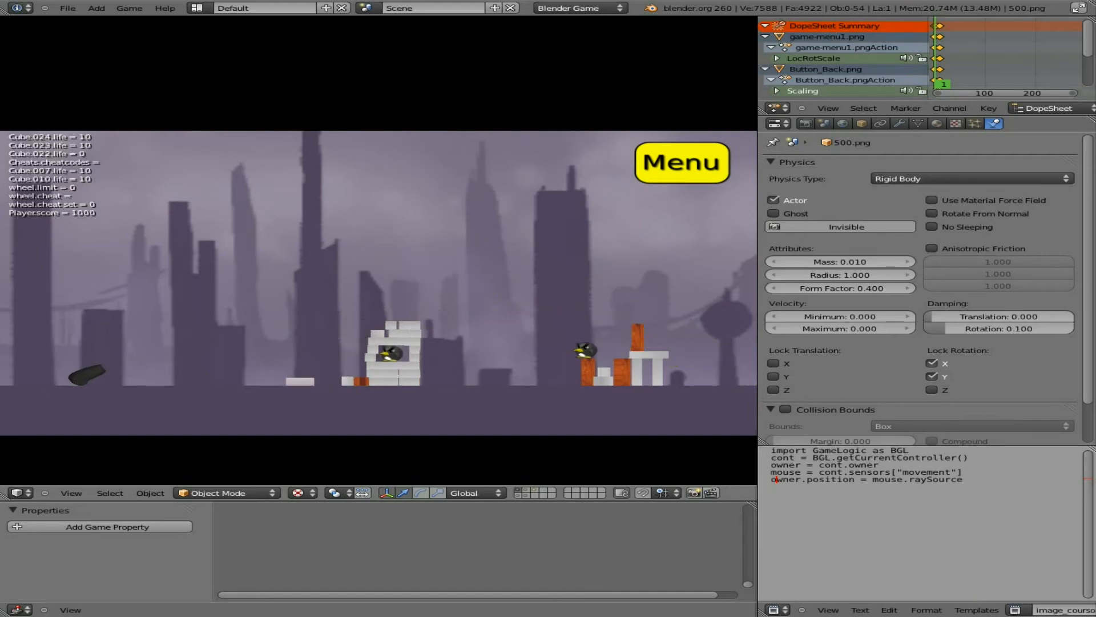
key(m)
key(m)
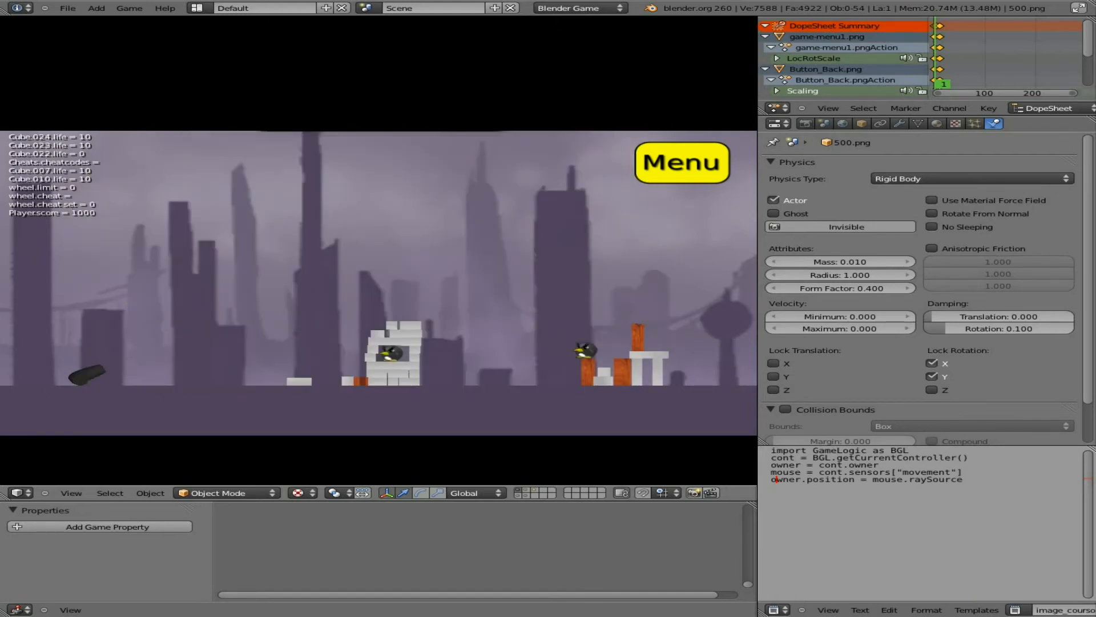
key(Escape)
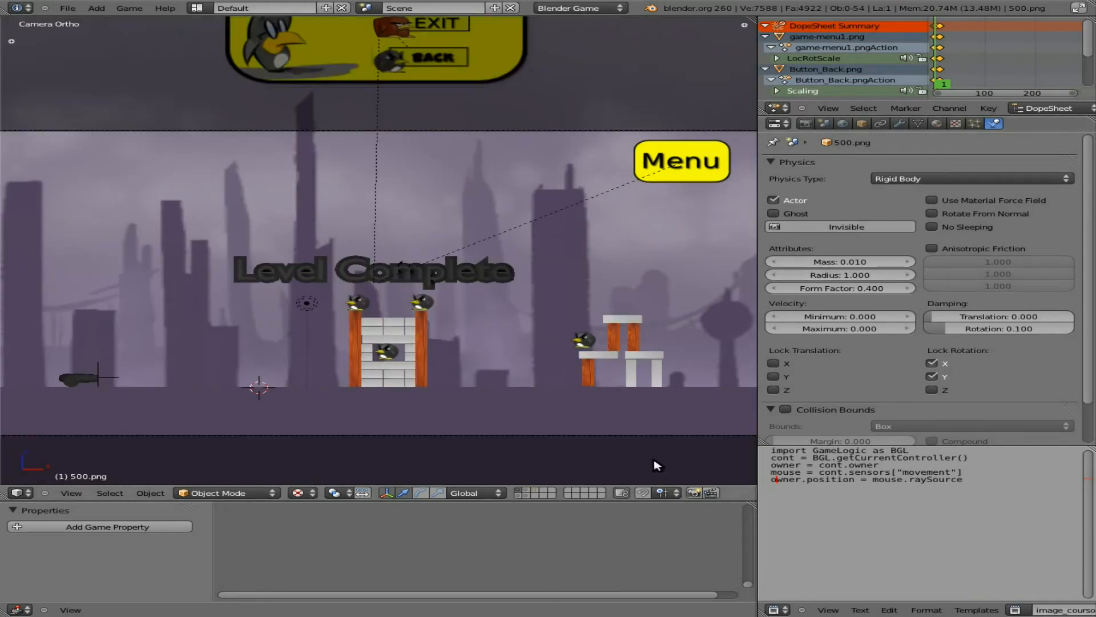
- Return to the 500 graphic's layer and set the 500.png plane's physics type to Static
click(539, 492)
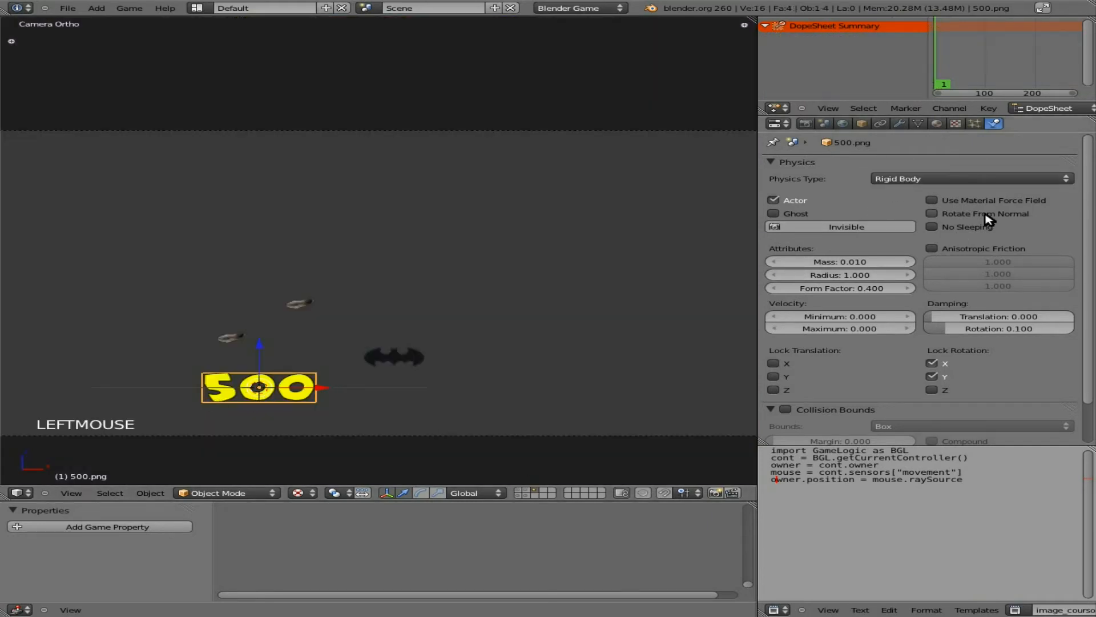
click(958, 178)
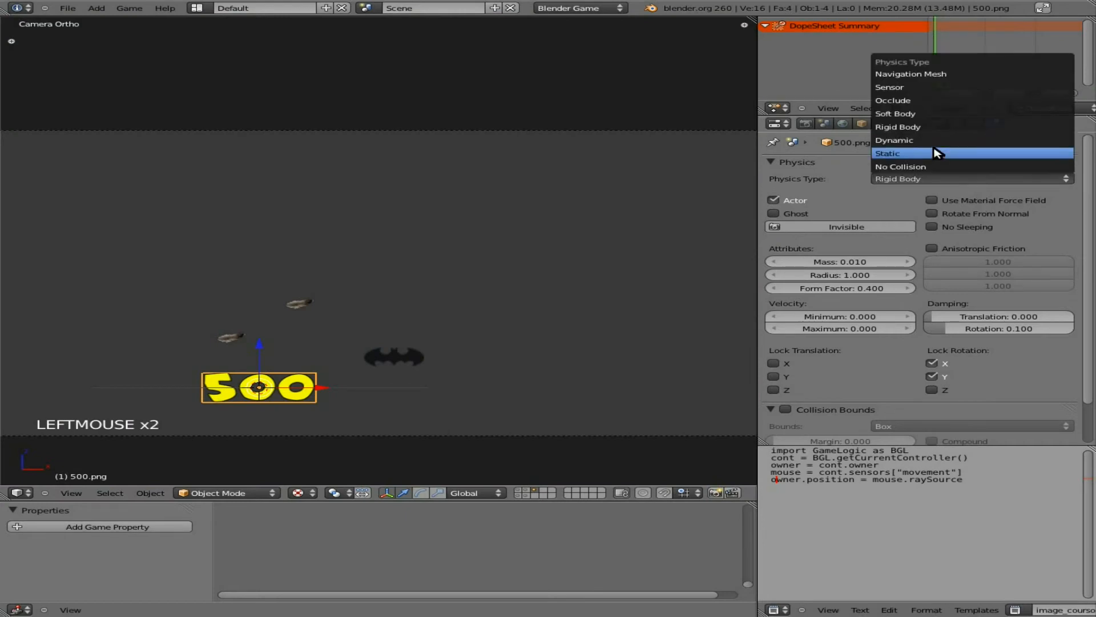
click(936, 153)
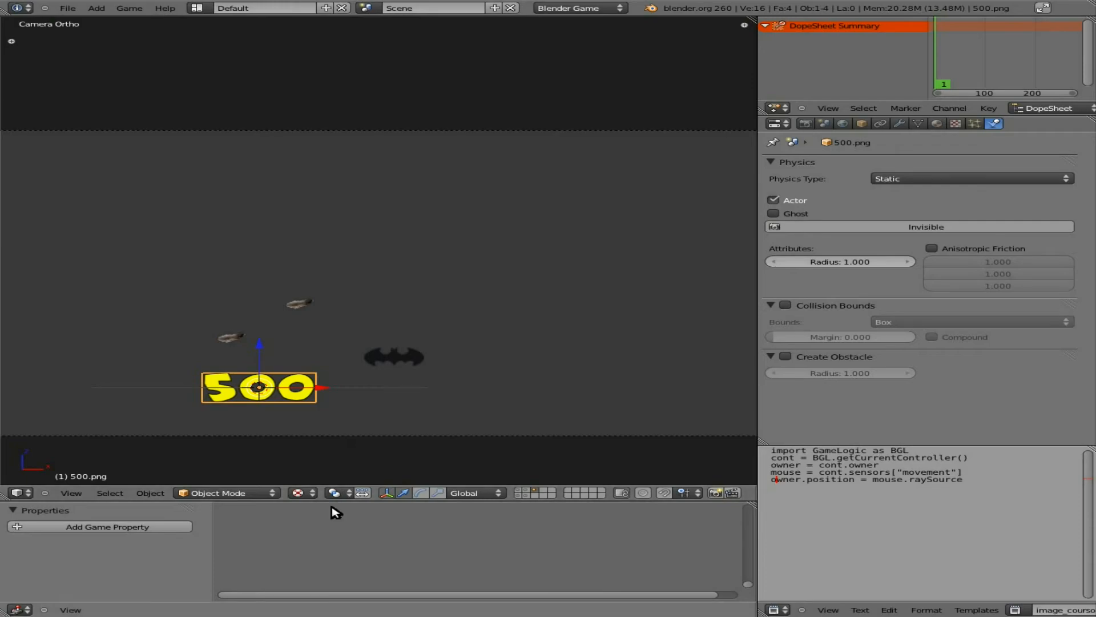
- Give the 500.png plane an Always sensor and an And controller in the logic setup, and link them together
middle_drag(376, 548, 453, 495)
key(ctrl+Up)
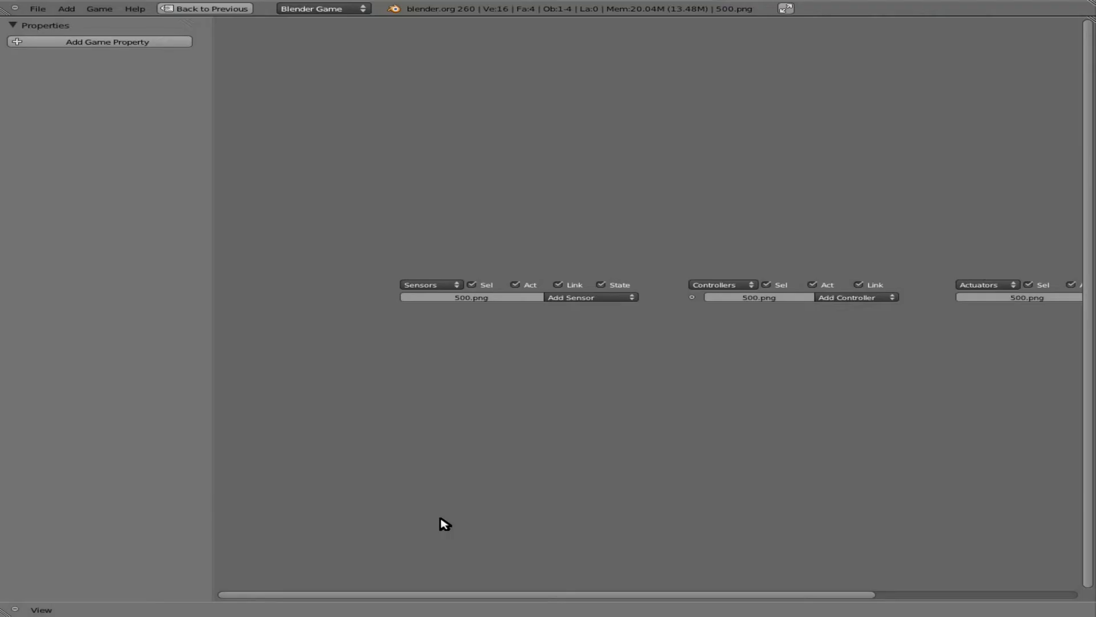
scroll(550, 276, up, 2)
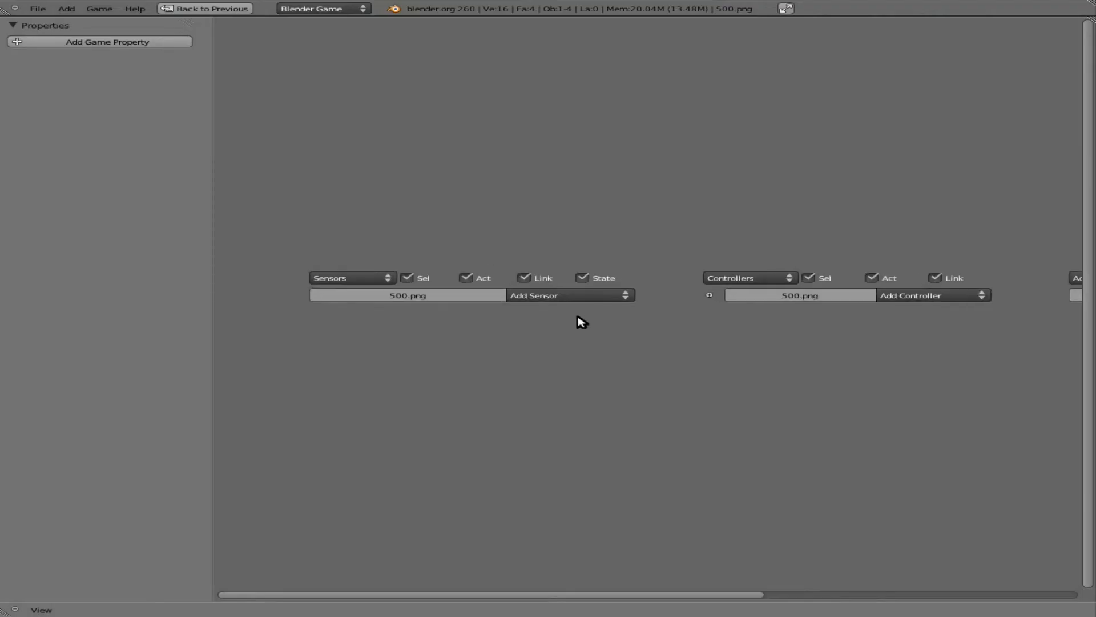
click(575, 295)
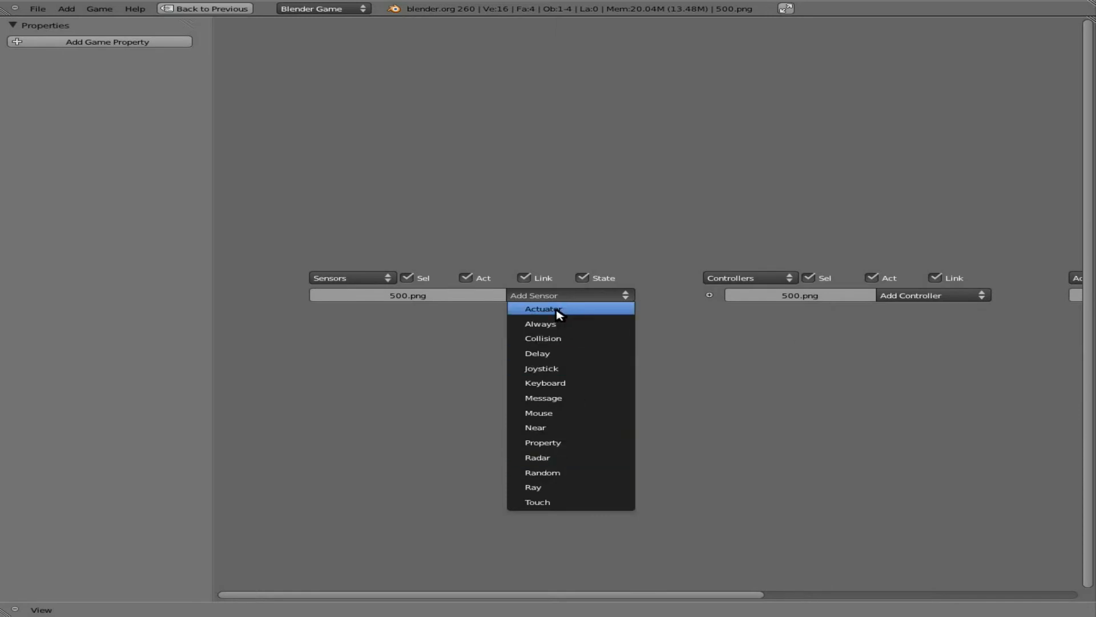
click(548, 324)
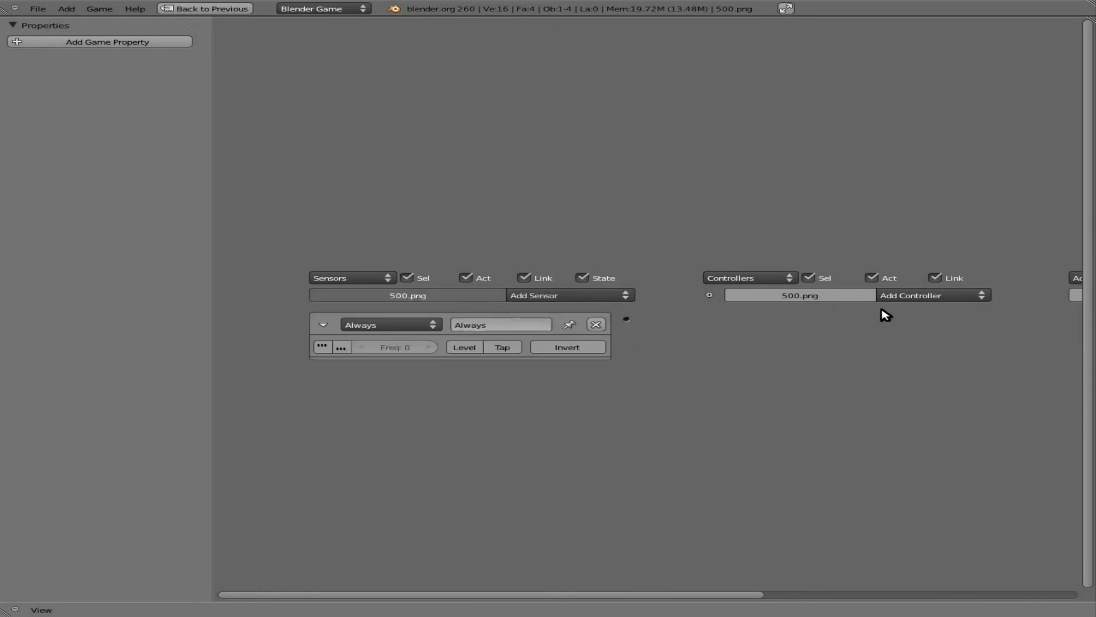
click(901, 295)
click(903, 308)
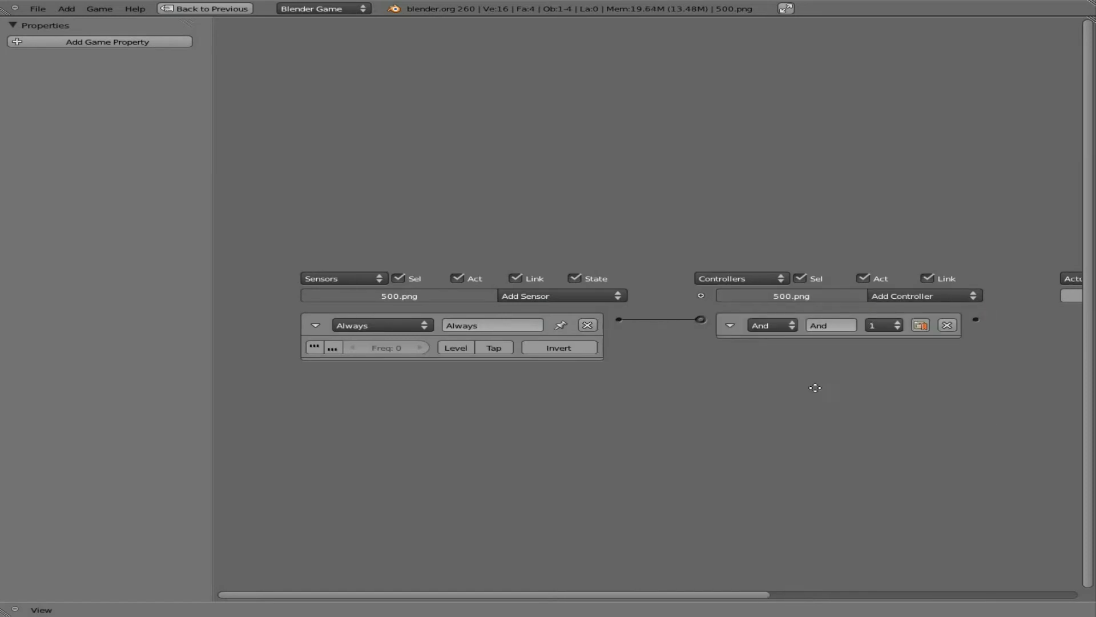
- Link a Simple Motion actuator to the And controller, with Z location 1.00 and Z rotation 4°
middle_drag(812, 384, 419, 403)
click(724, 340)
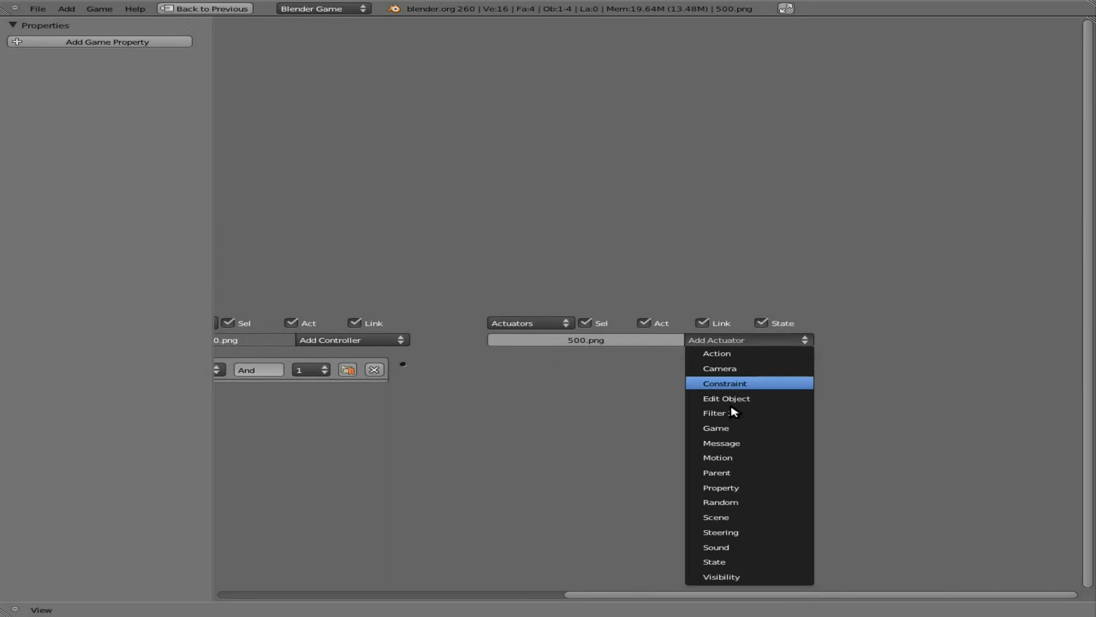
click(743, 457)
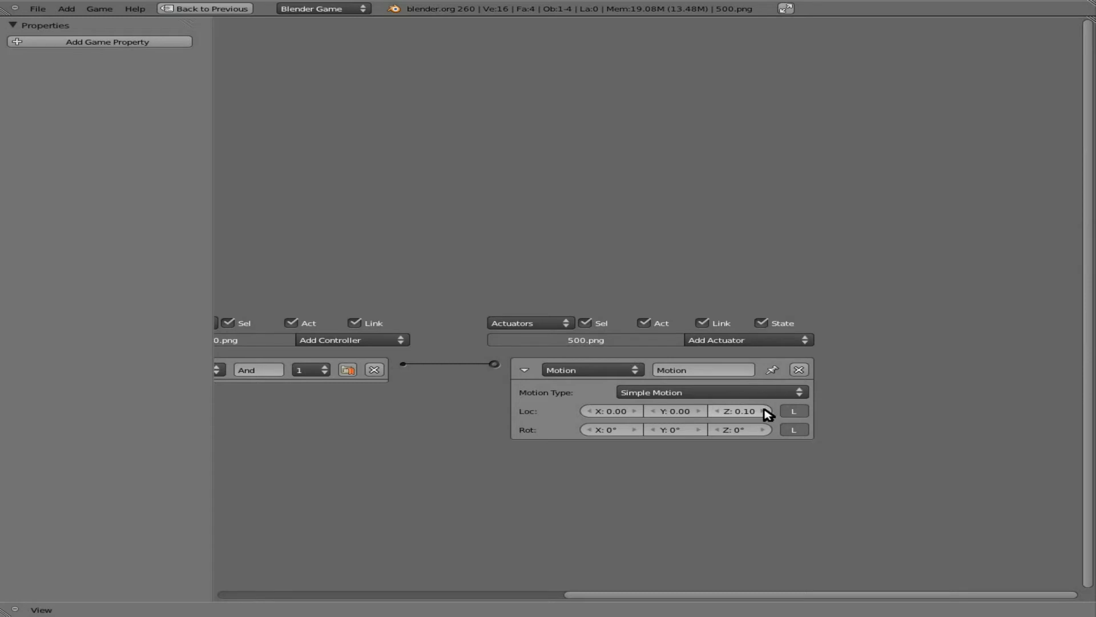
click(742, 411)
key(Return)
click(740, 432)
text(1.)
key(Return)
key(ctrl+Down)
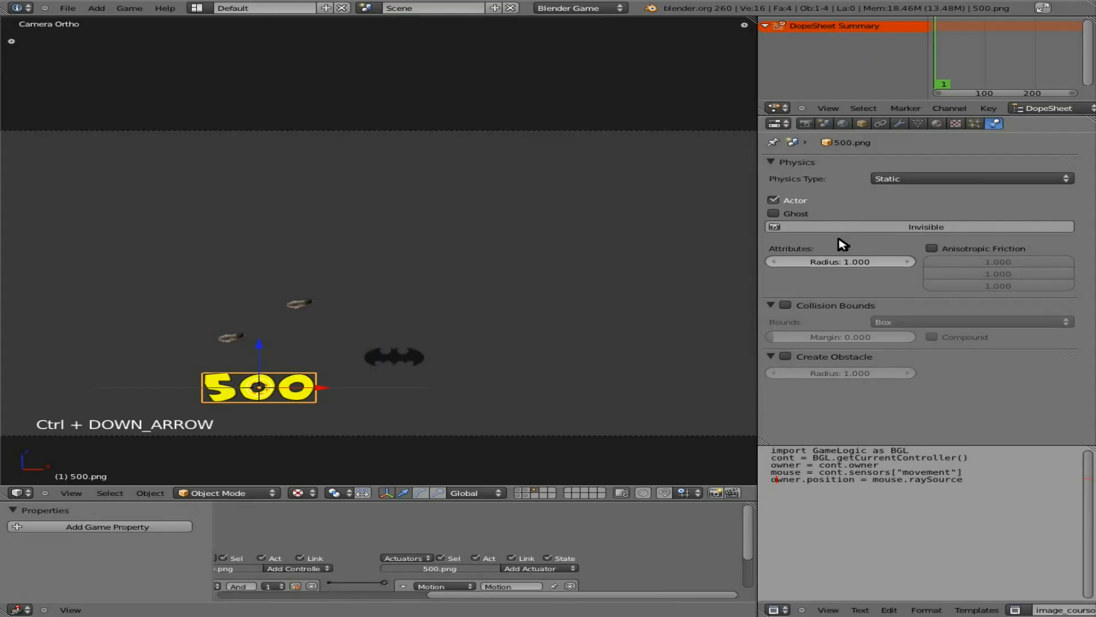
- Run the game from the first layer to test the 500 graphic's new motion, and stop it
click(519, 490)
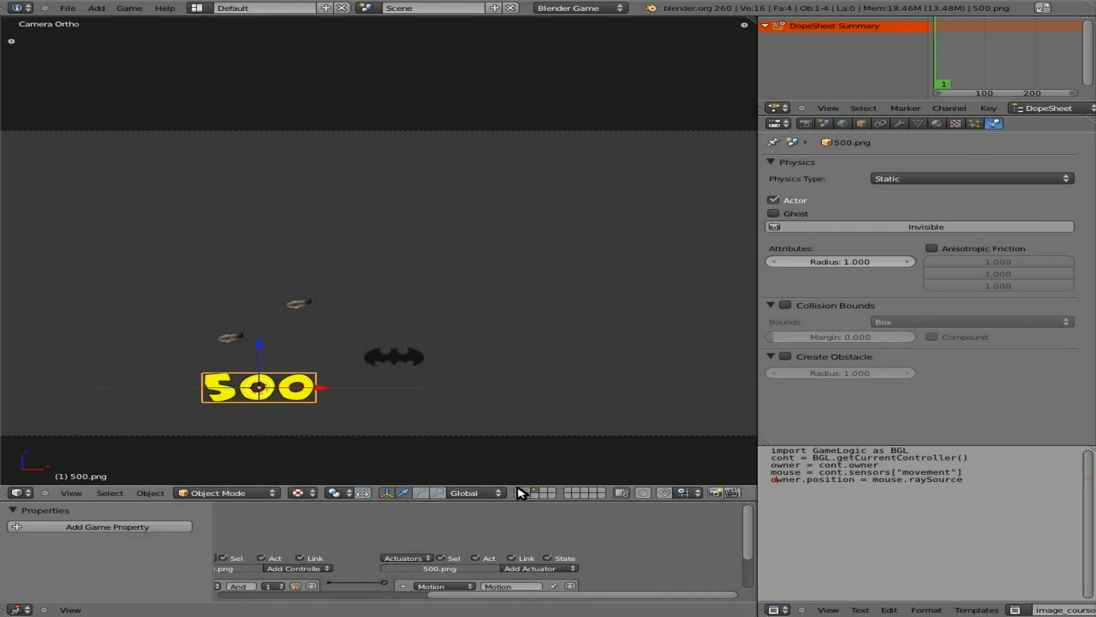
key(p)
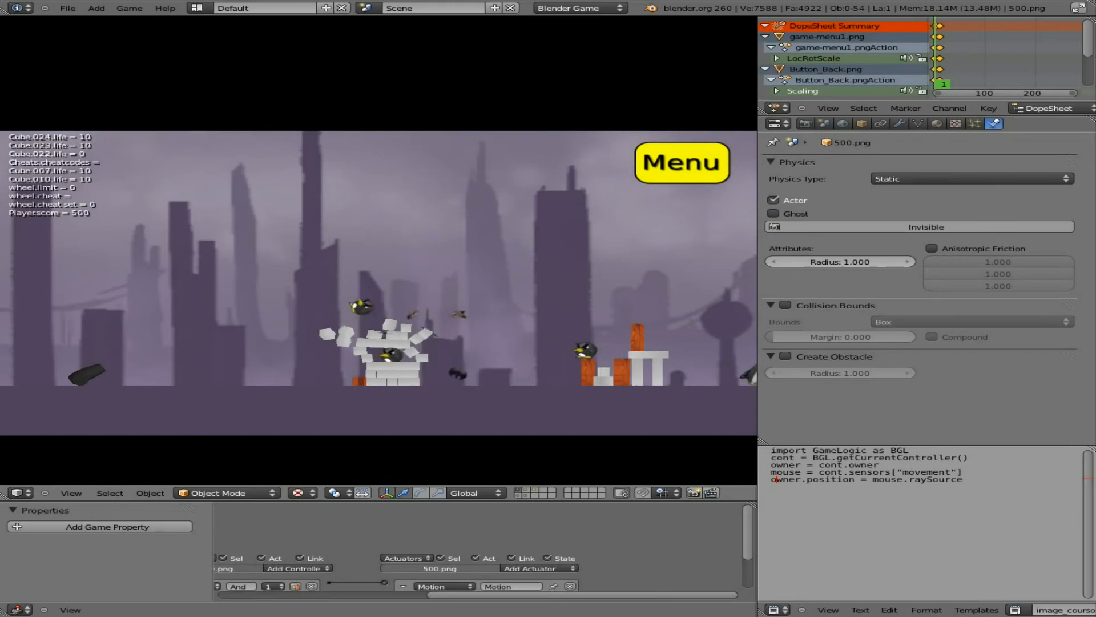
click(682, 163)
key(Escape)
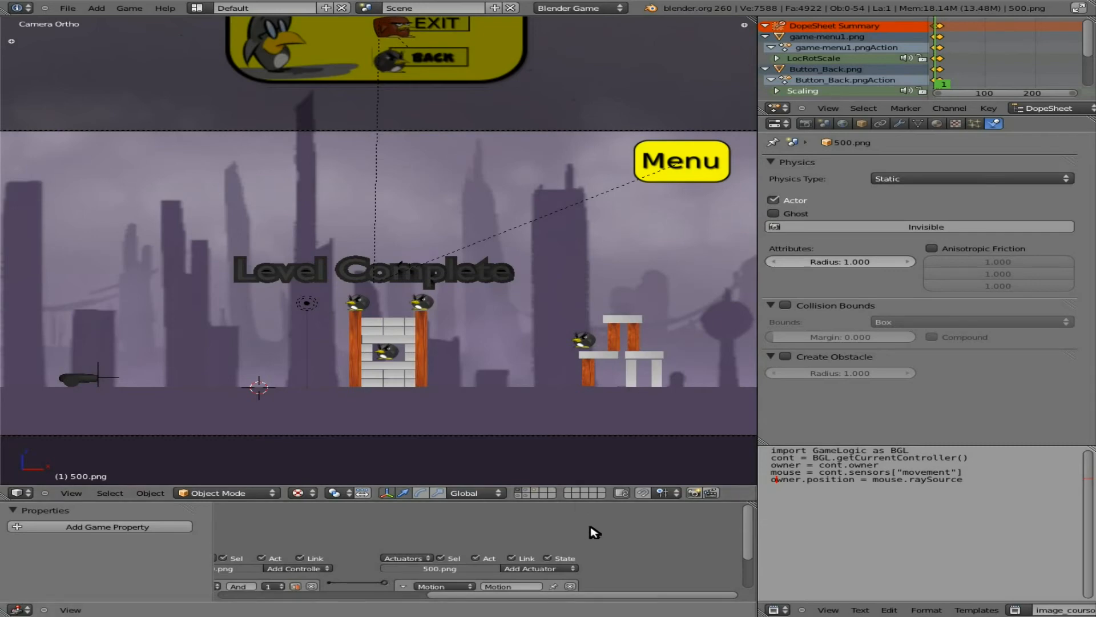
- Set the Z location of the 500.png Motion actuator to 0.05
scroll(612, 536, down, 3)
scroll(620, 548, up, 1)
middle_click(623, 565)
middle_drag(622, 565, 624, 556)
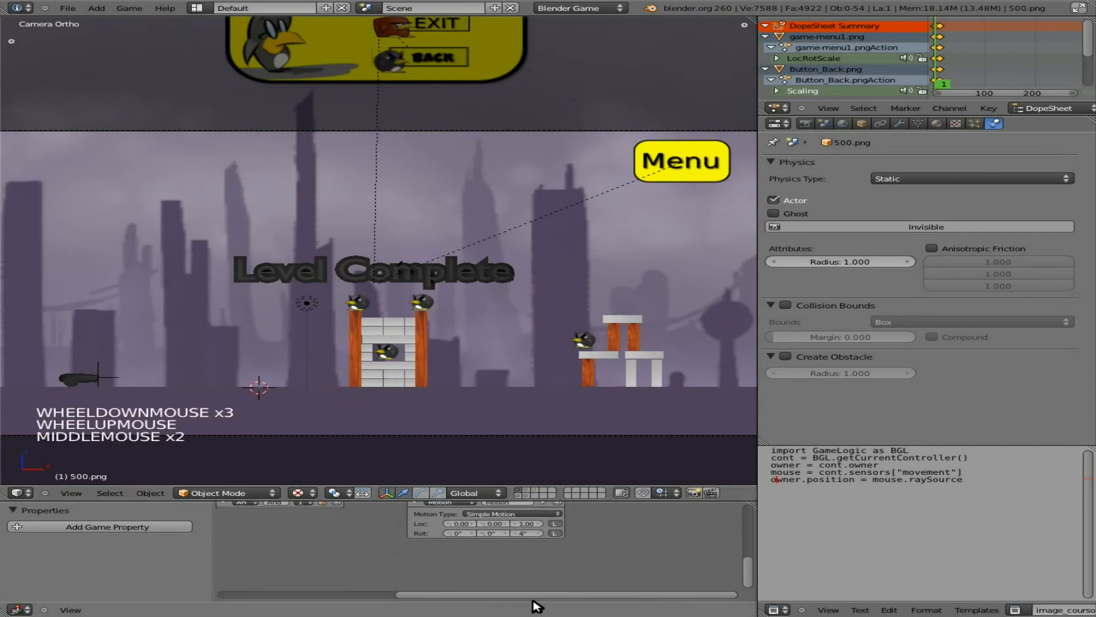
click(533, 524)
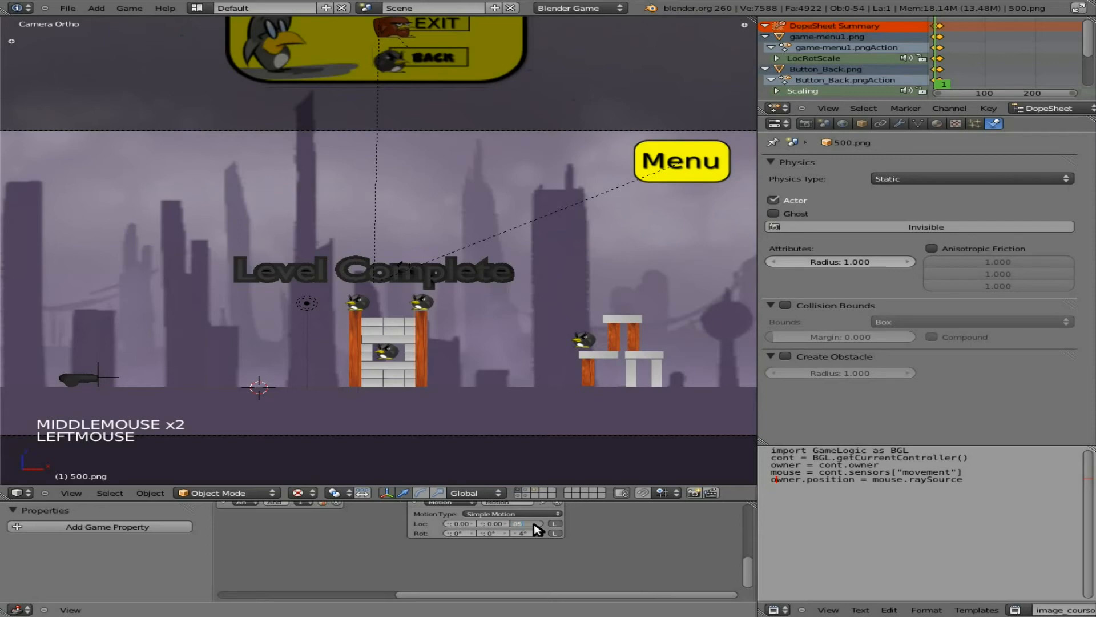
key(Return)
- Run the game several times, firing at the penguins to test the slower rise of the 500 graphic, and stop it
key(p)
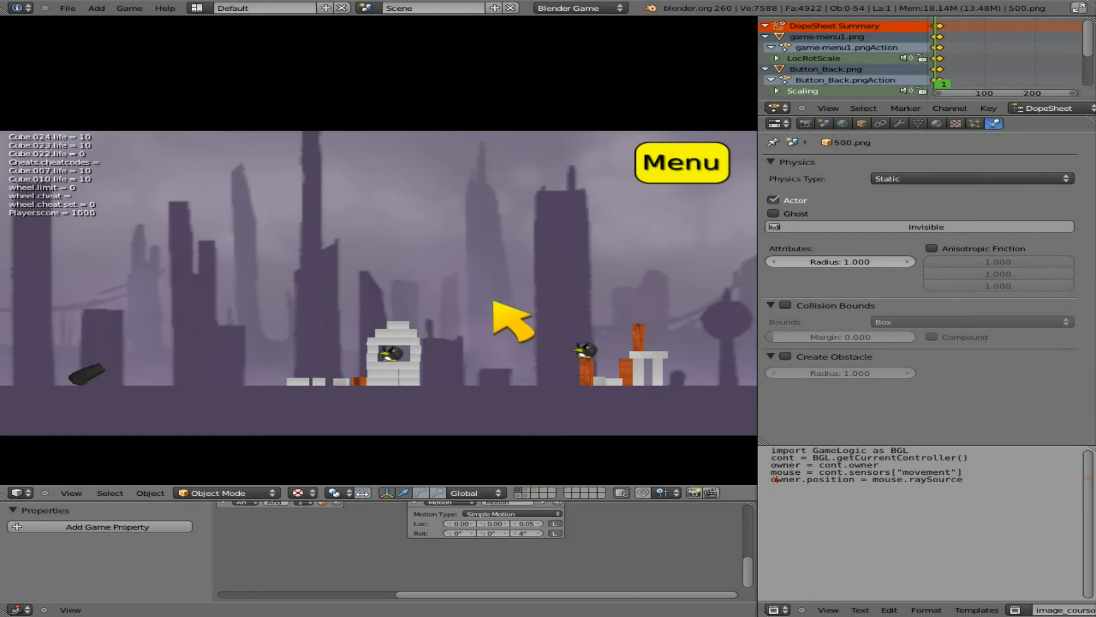
key(Escape)
key(Up)
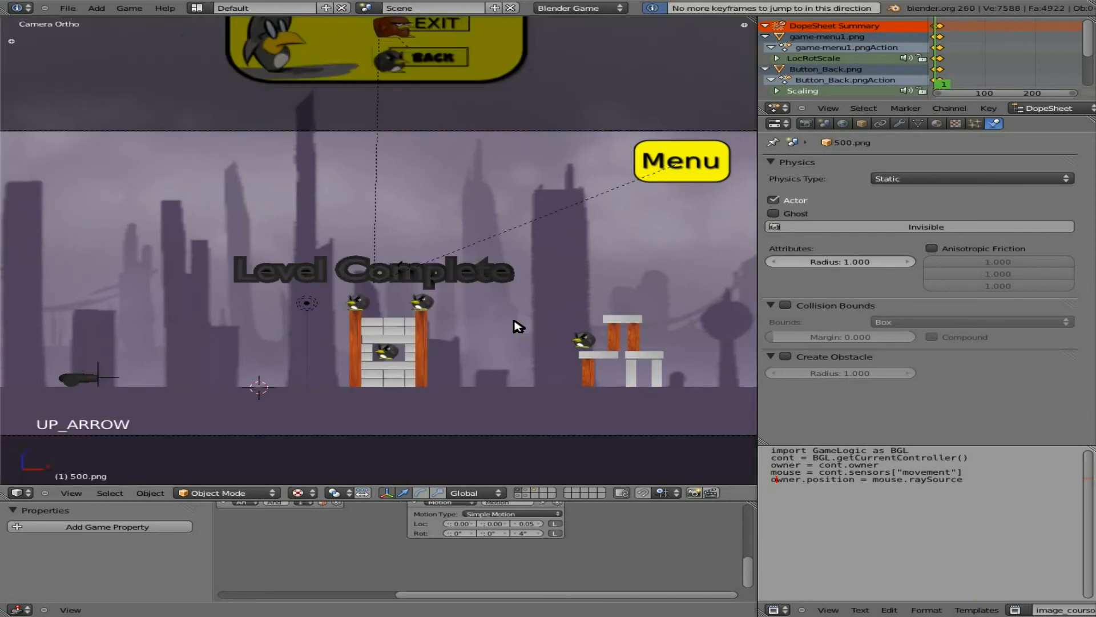
key(Down)
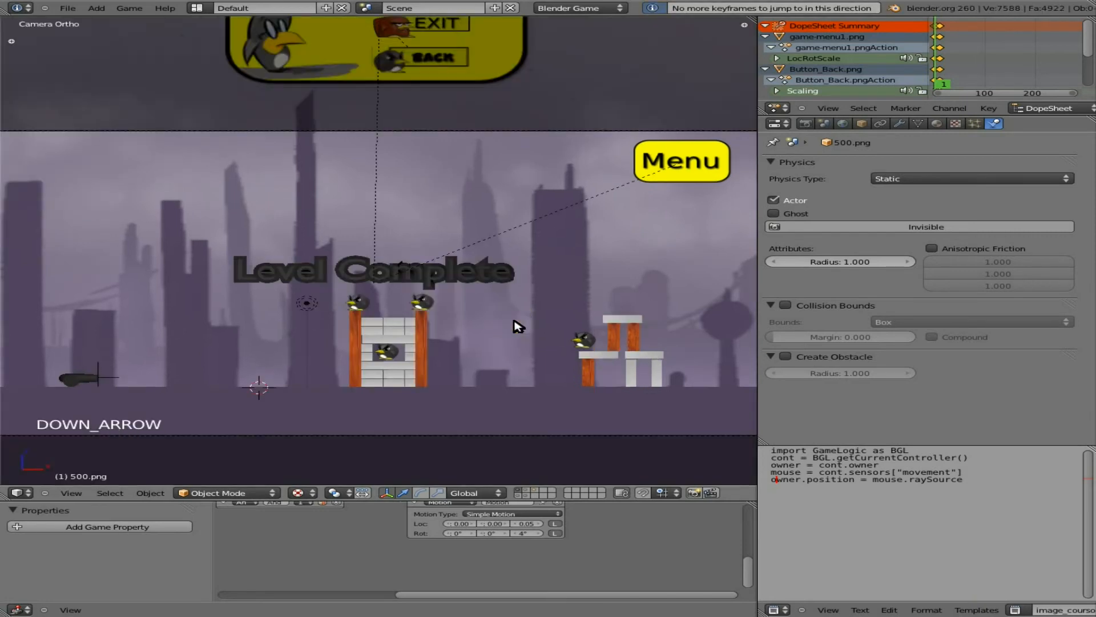
key(p)
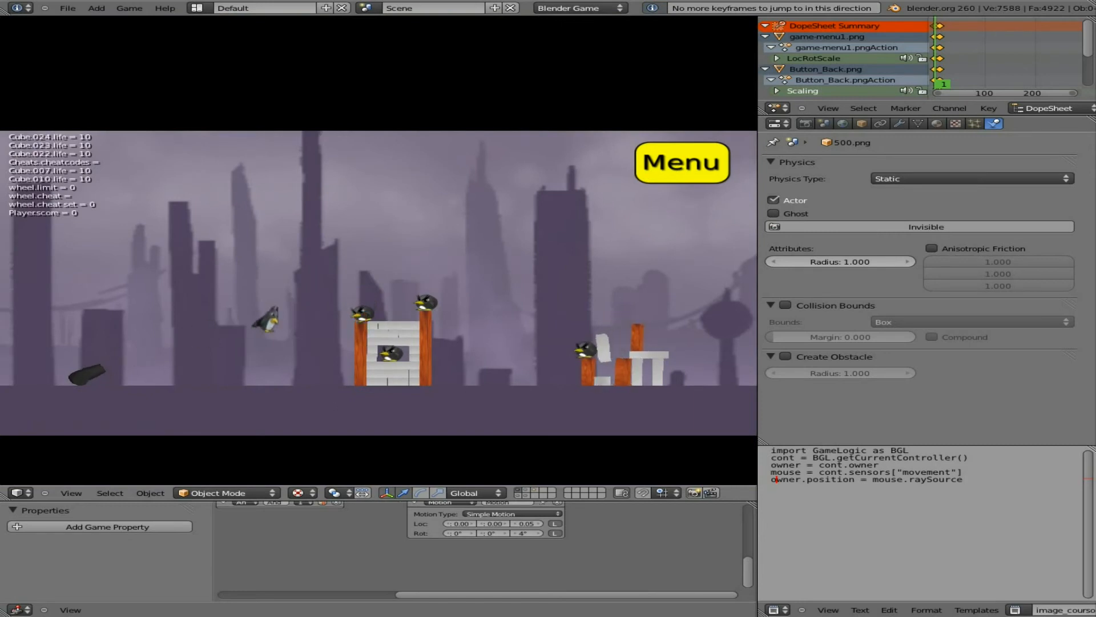
key(space)
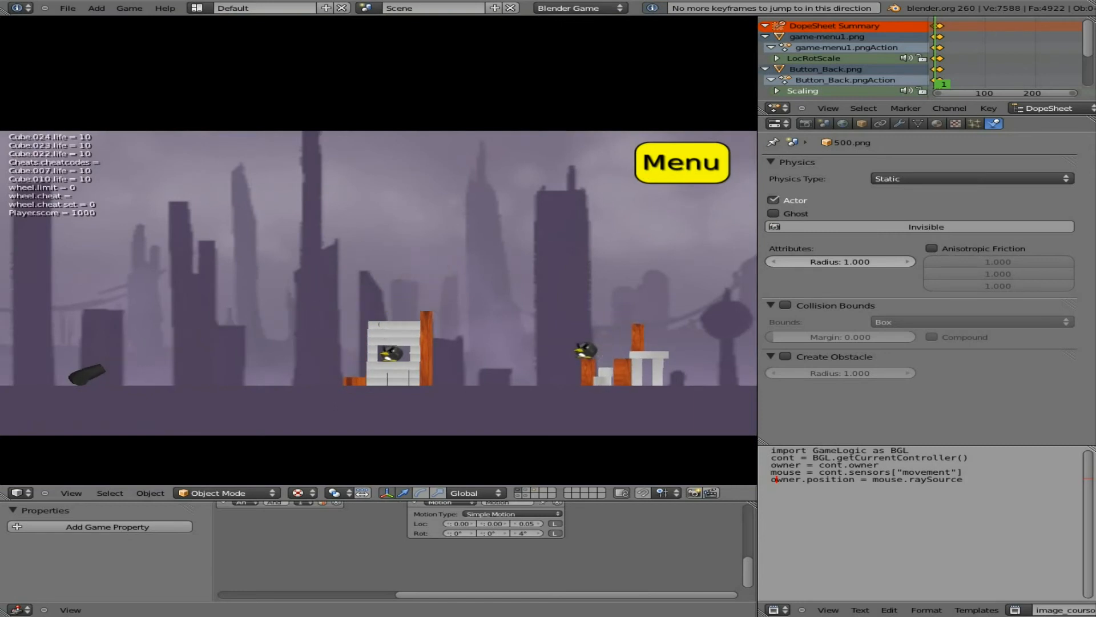
key(Escape)
key(p)
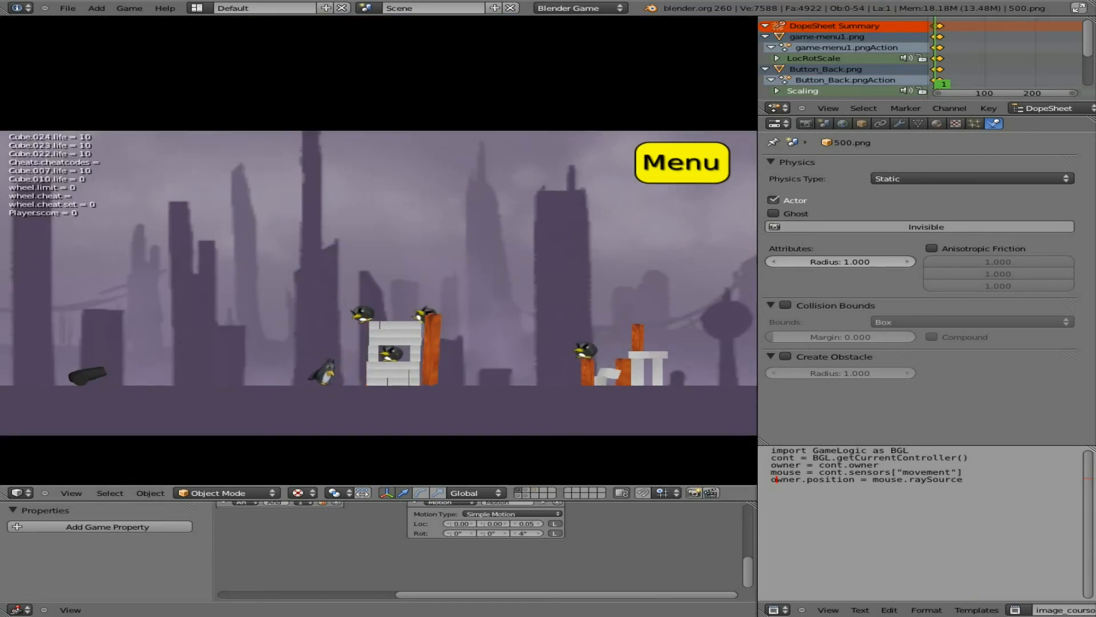
key(Up)
key(space)
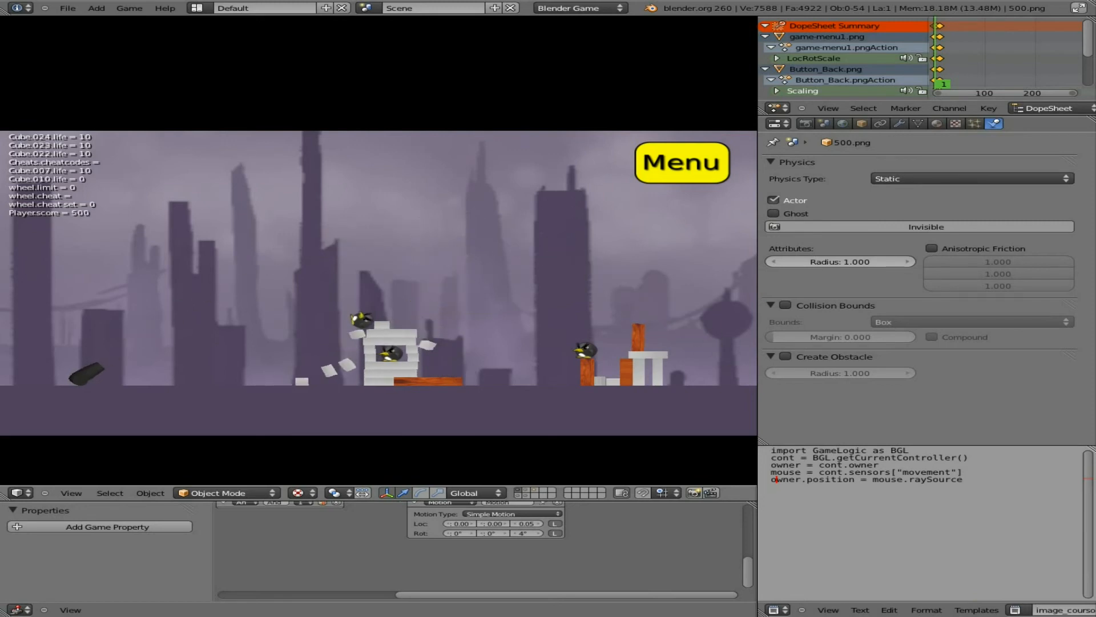
key(Escape)
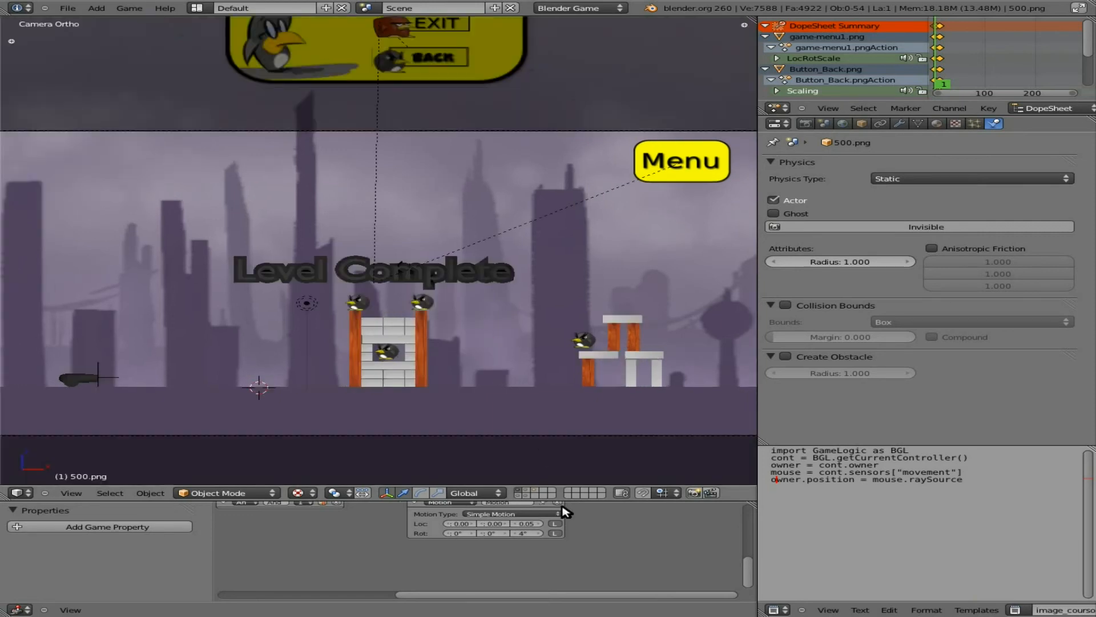
- Toggle the local-coordinates option of the Motion actuator's location, and test it by running the game and firing at the penguins
click(556, 525)
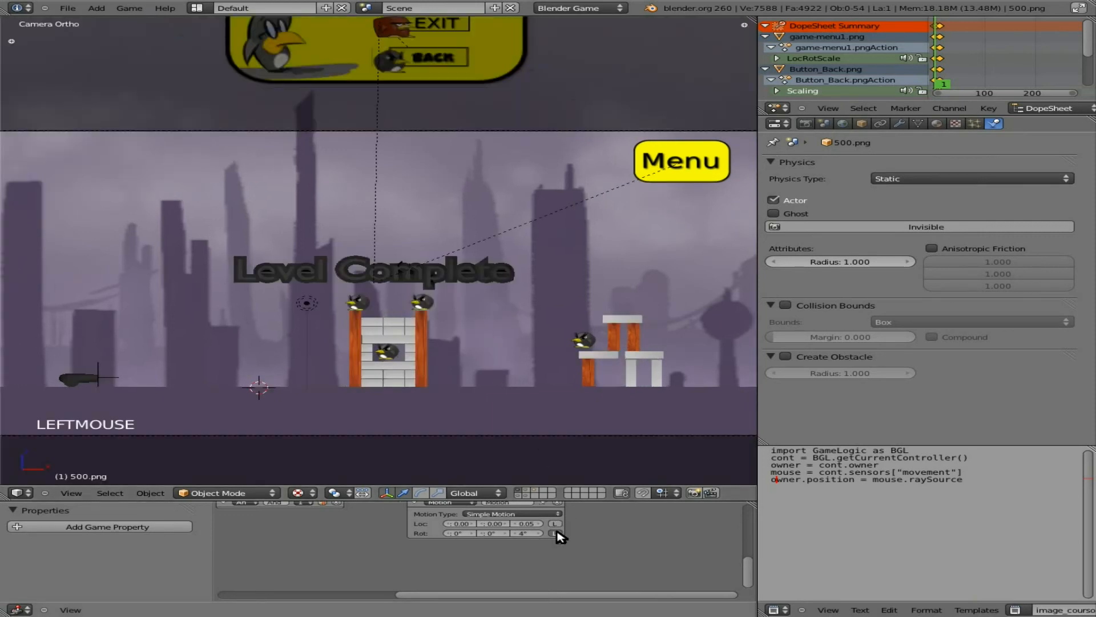
key(p)
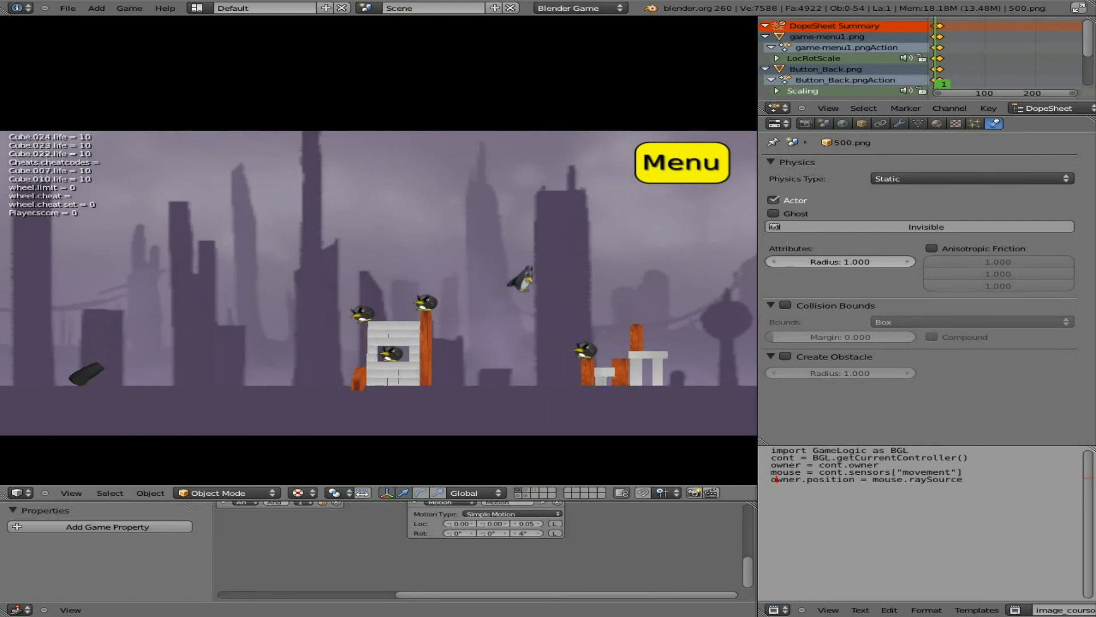
key(space)
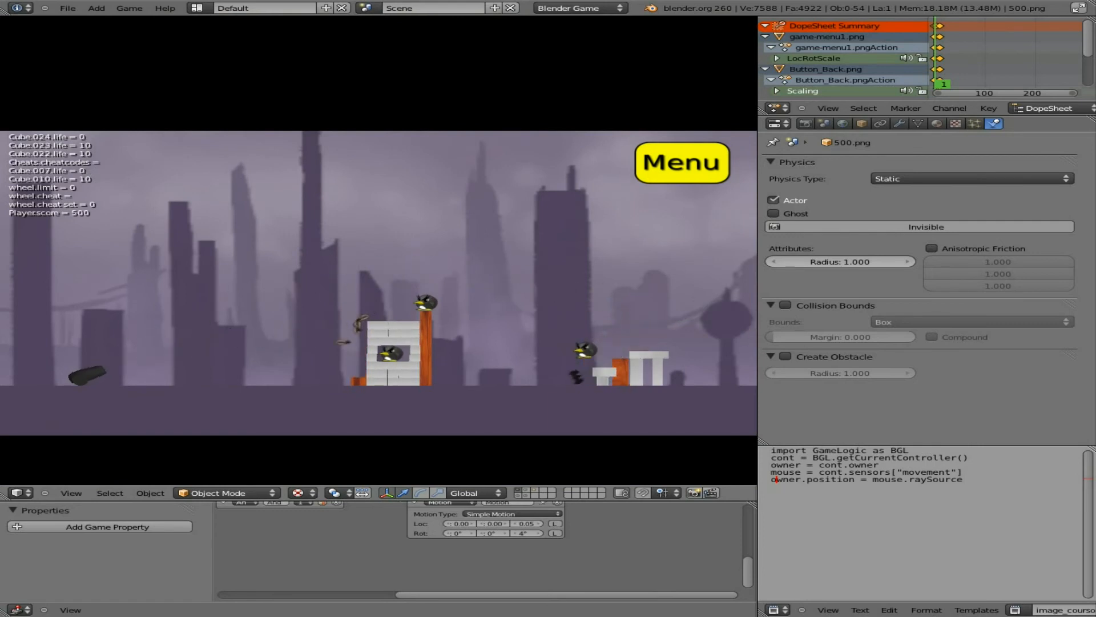
key(space)
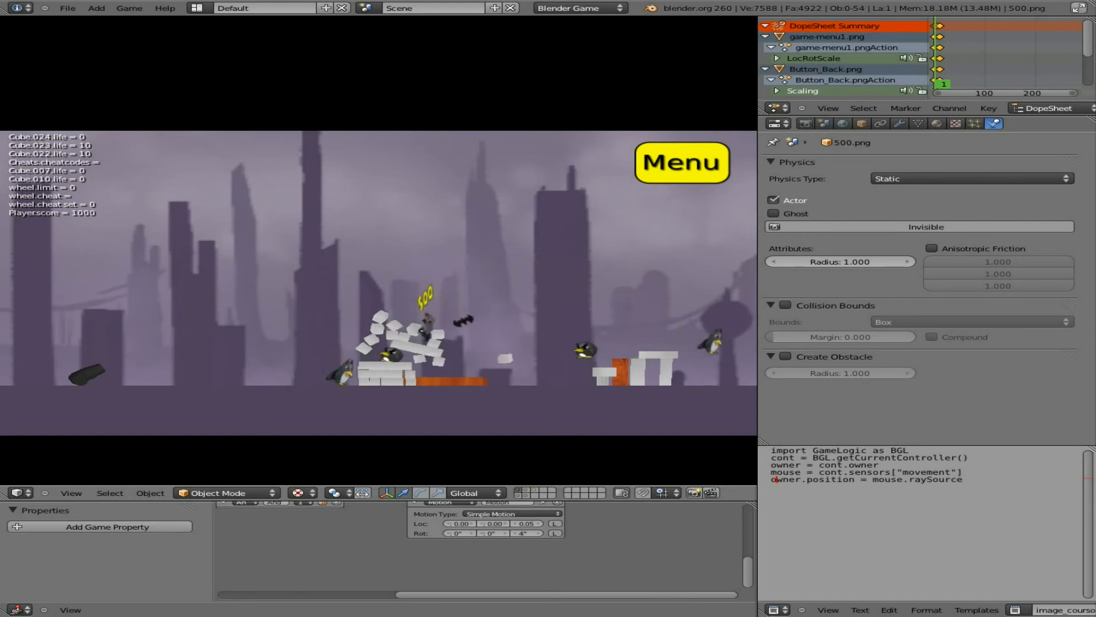
click(682, 164)
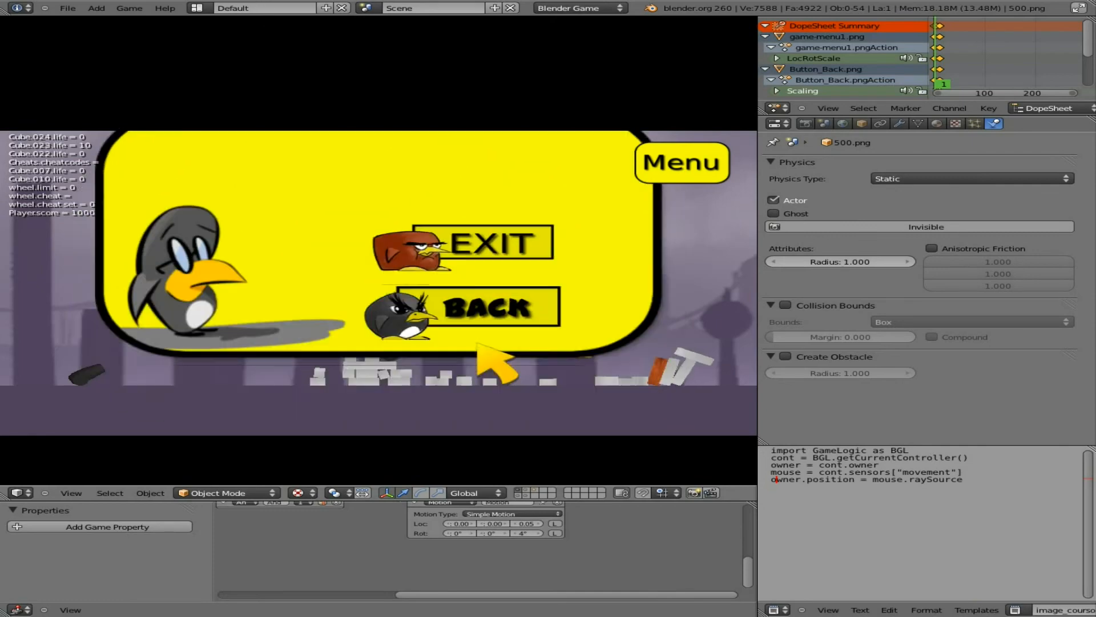
key(Escape)
- Select BadTux1.png.002 on the tower and toggle the local option for the linear and angular velocity of its 500.png Add Object actuator
right_click(426, 306)
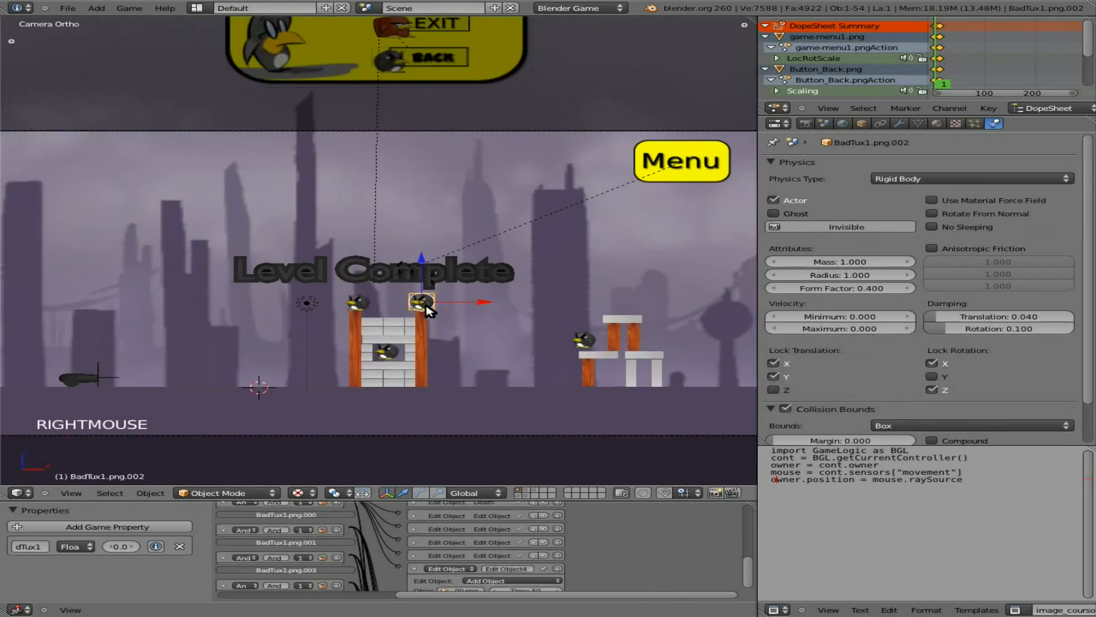
middle_drag(589, 543, 595, 513)
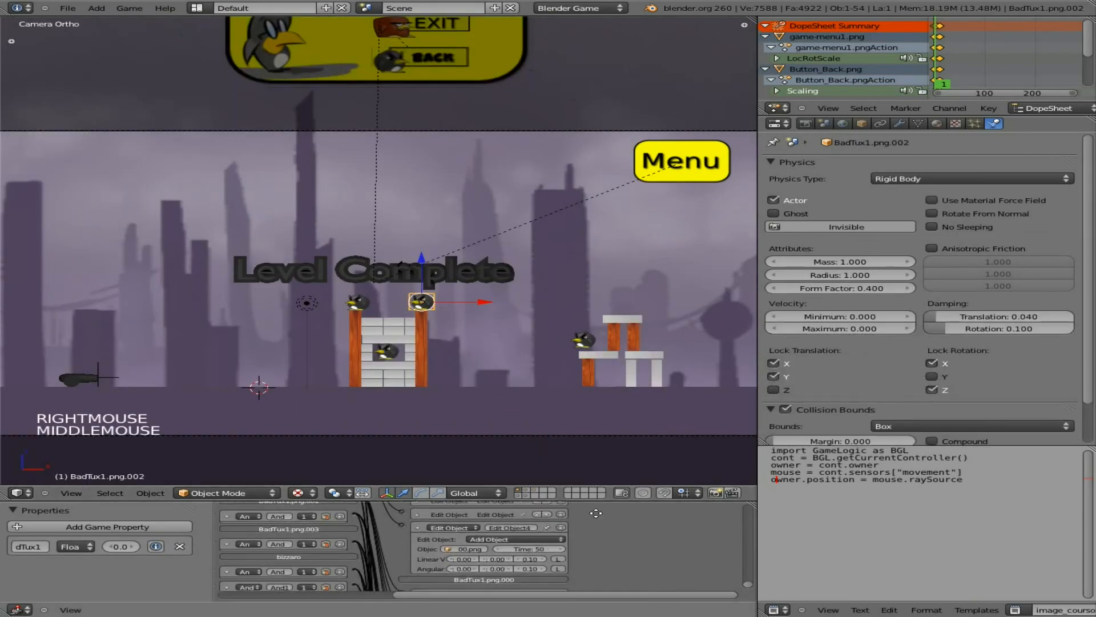
click(559, 560)
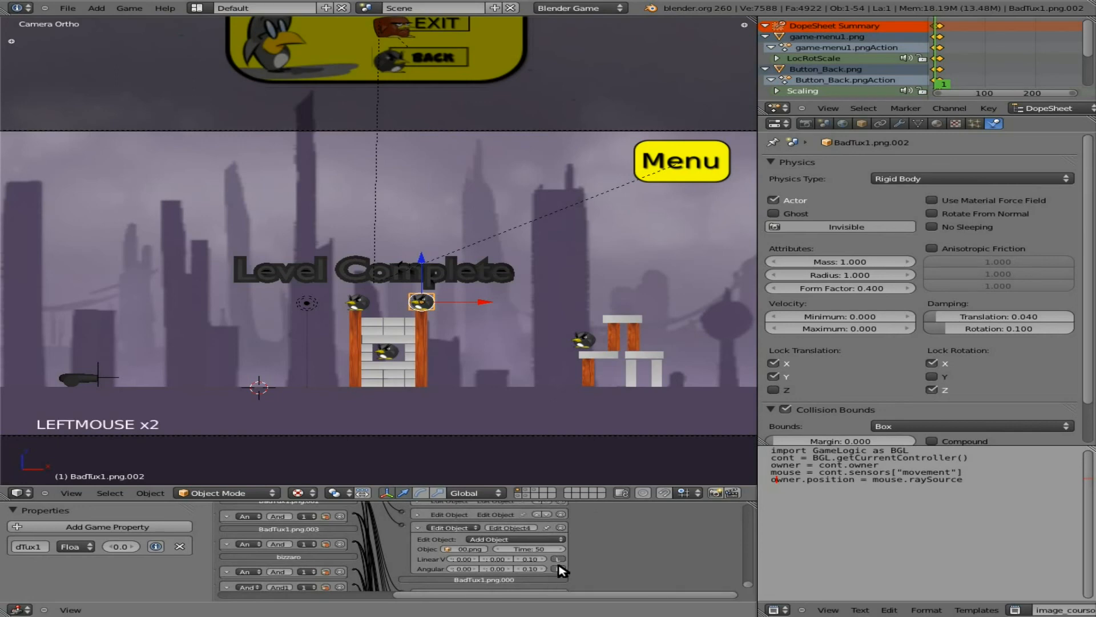
- Run the game again, fire several shots at the penguins to check the spawned 500 graphic, and stop it
key(p)
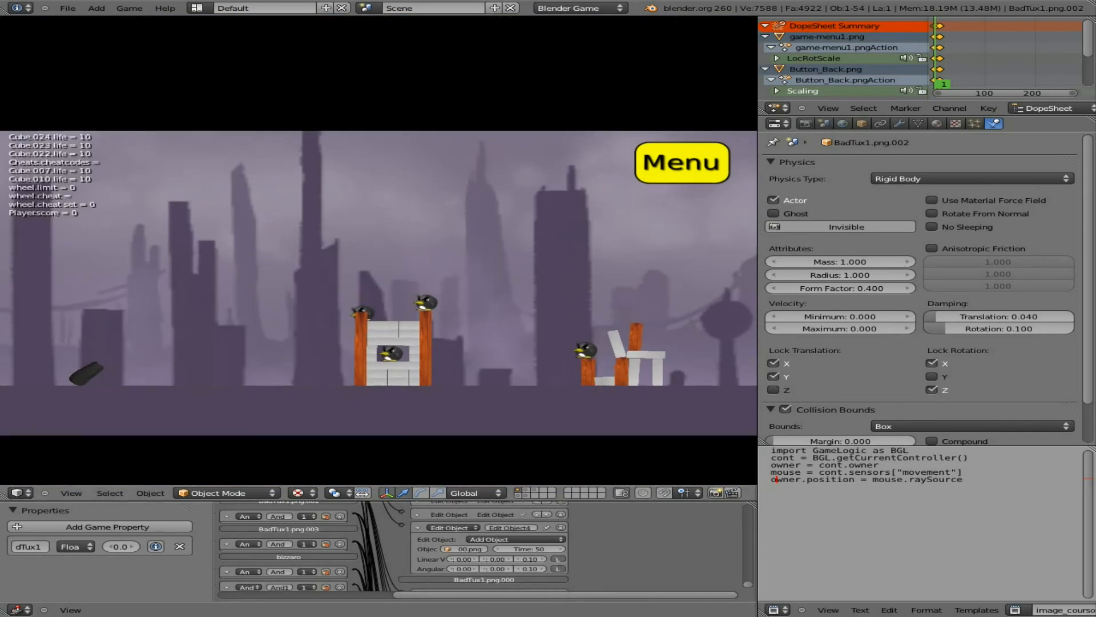
key(space)
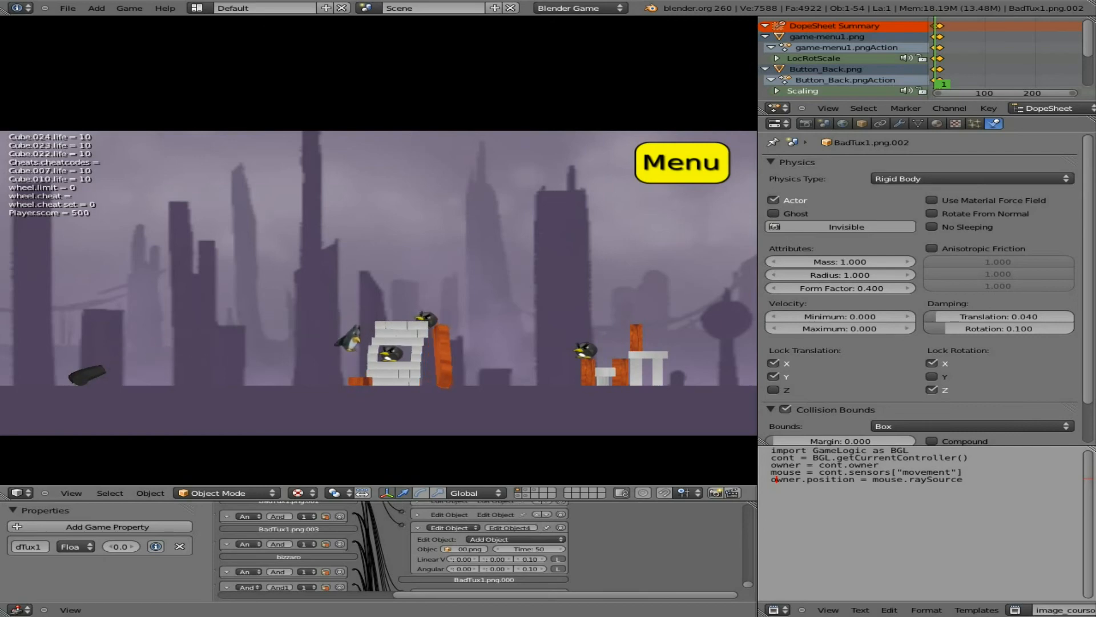
key(space)
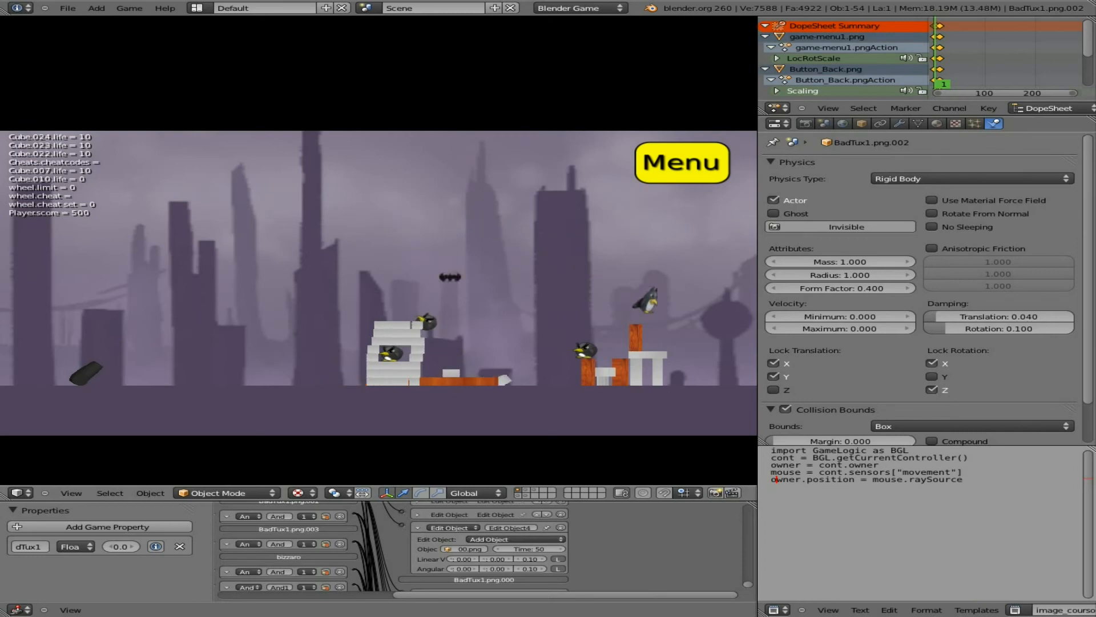
key(space)
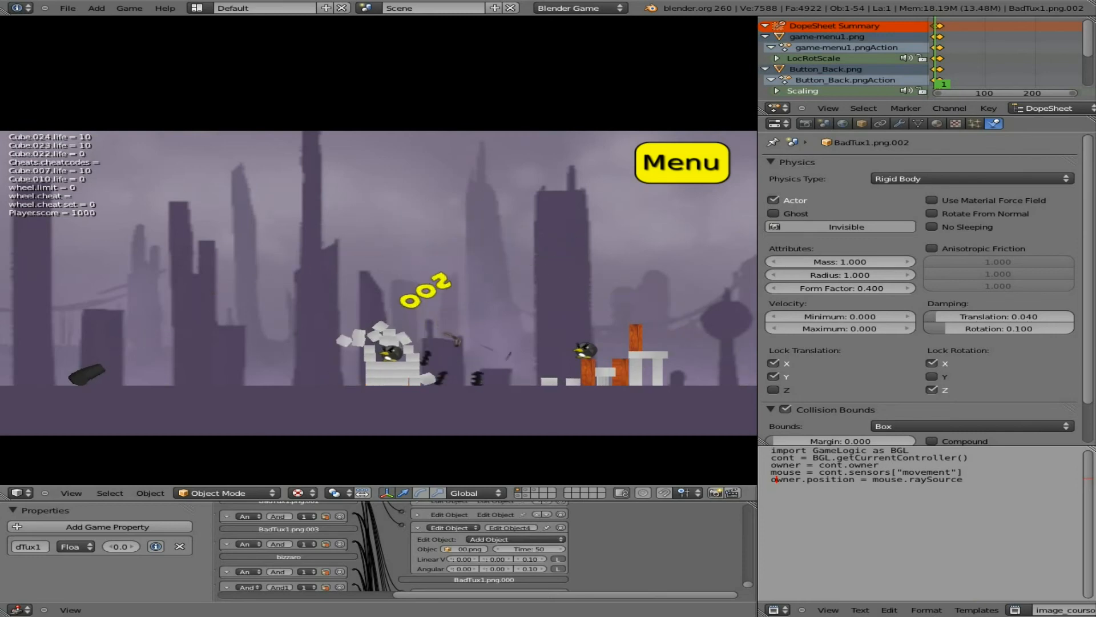
key(Escape)
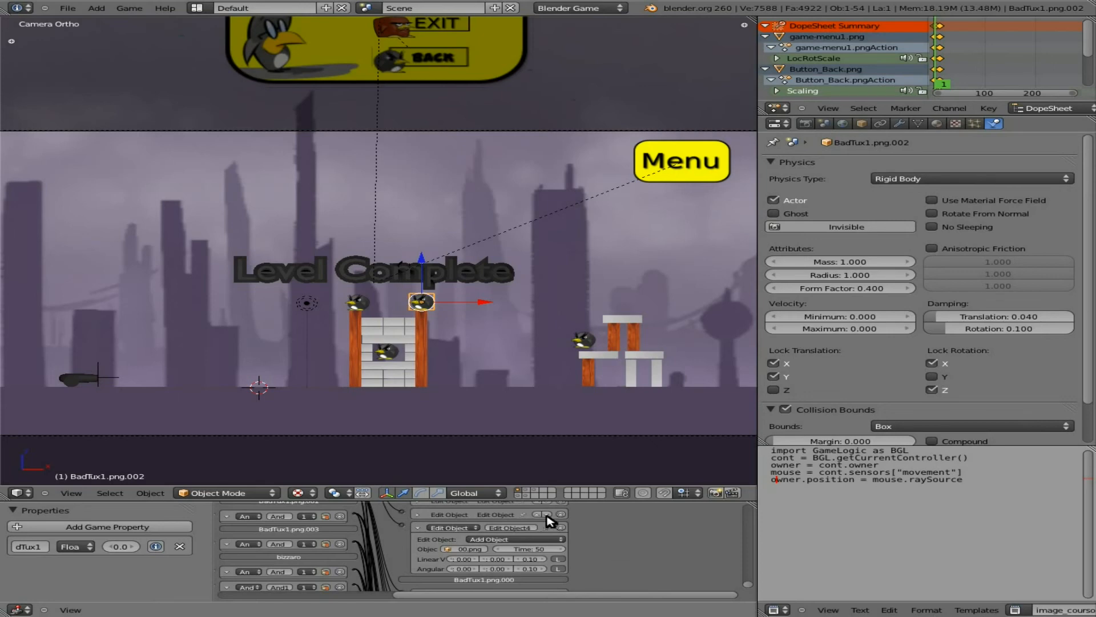
- Select the 500.png graphic on its own layer and toggle the local-coordinates option for the rotation of its Motion actuator
key(p)
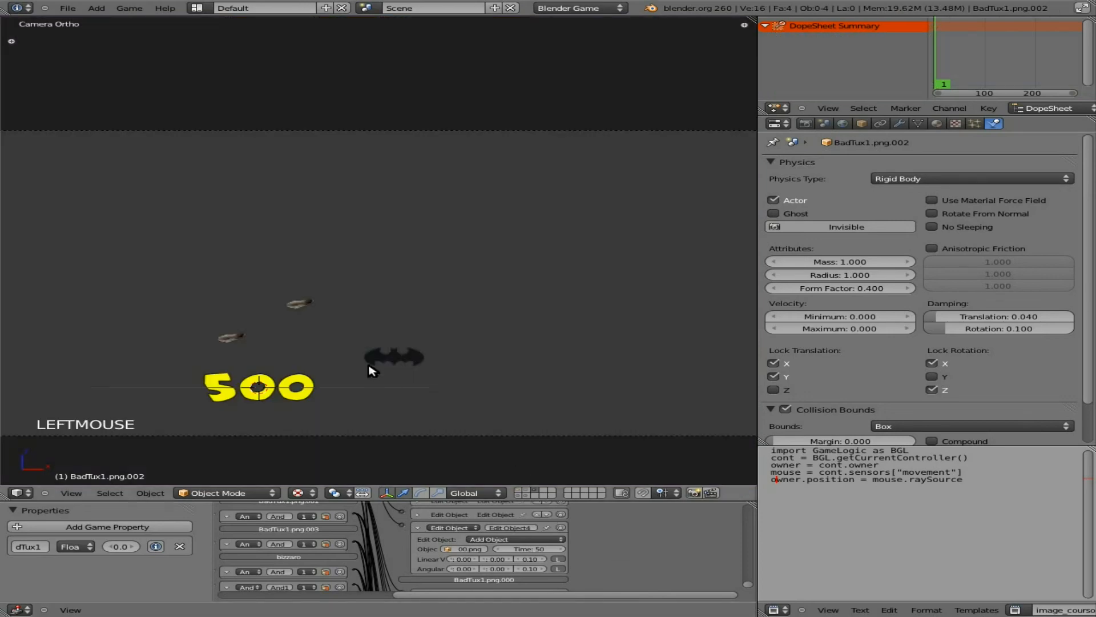
right_click(323, 382)
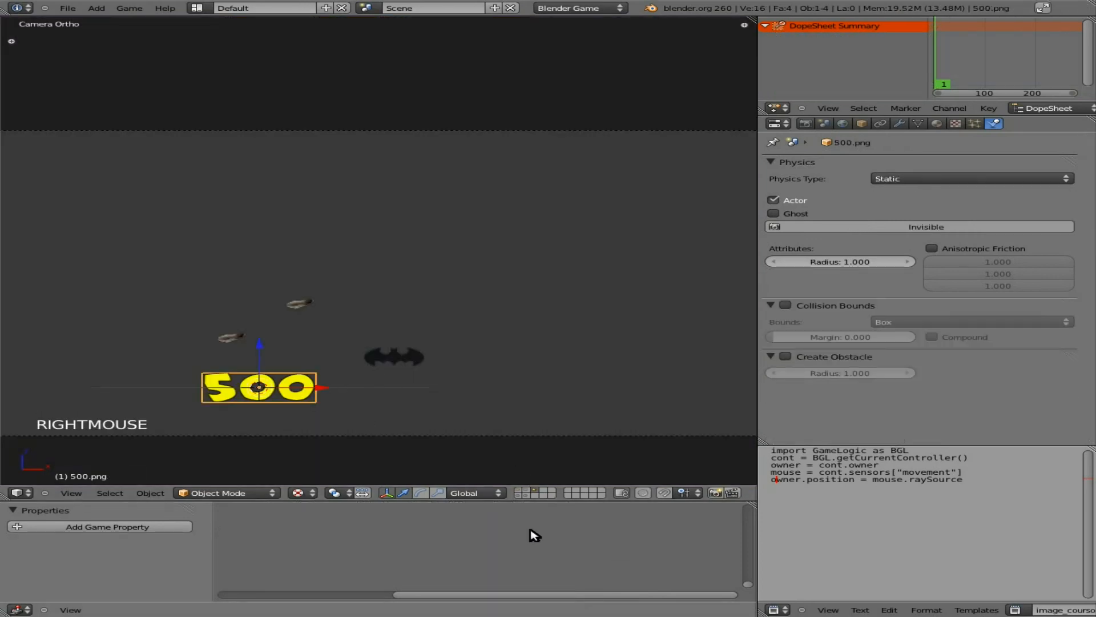
middle_drag(531, 602, 511, 588)
middle_drag(420, 564, 523, 581)
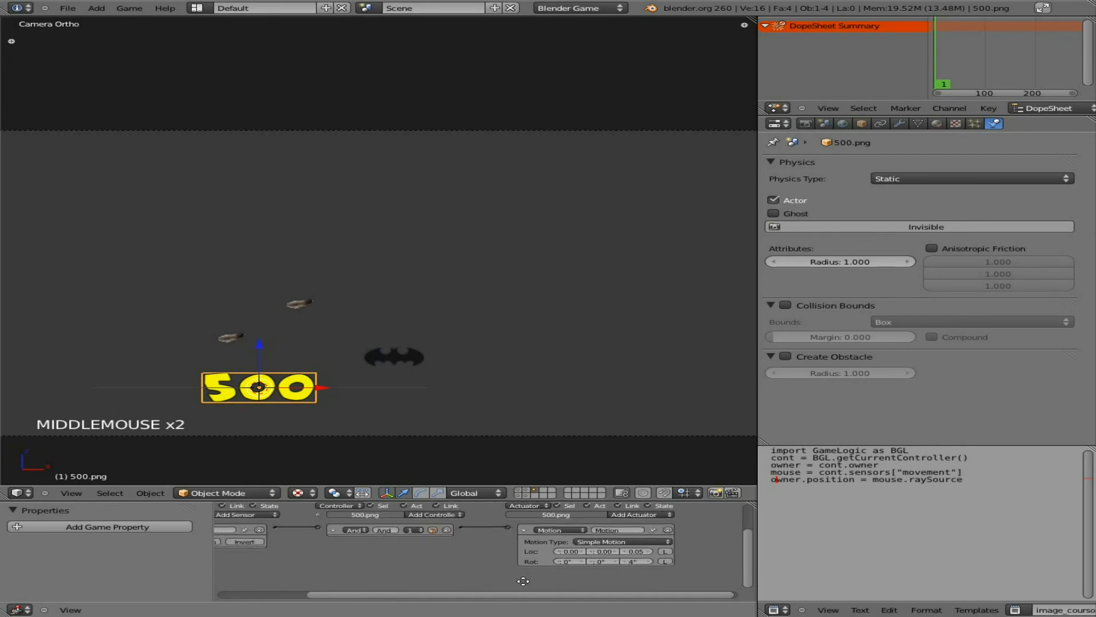
click(664, 560)
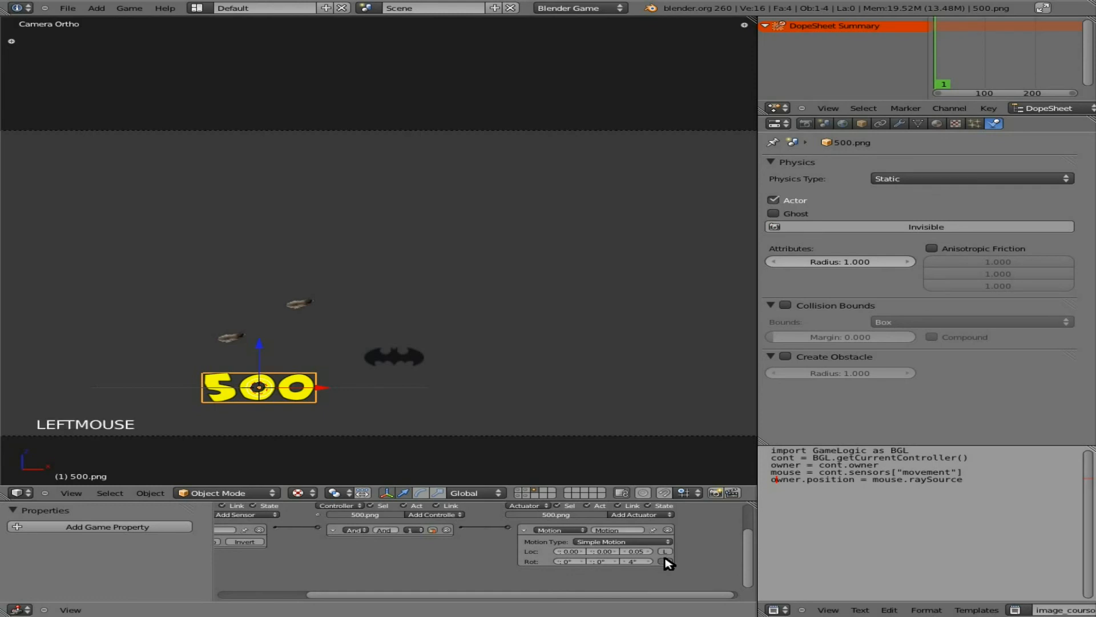
middle_drag(392, 569, 516, 574)
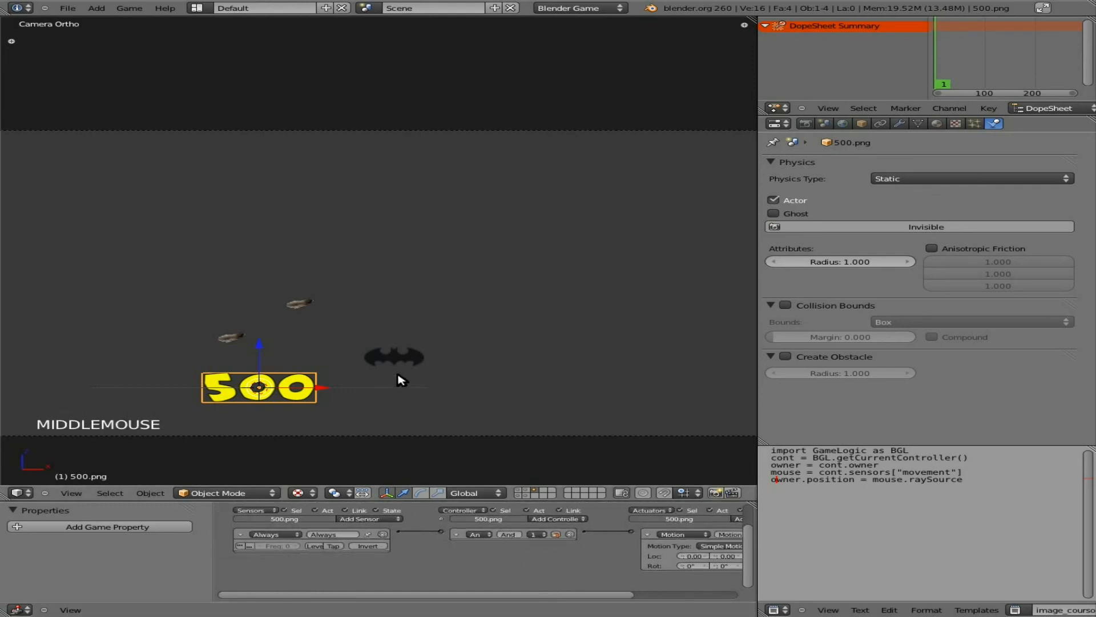
- Return to the game level's layer, run the game, fire several shots at the penguins to test the 500 graphic's motion, and stop it
click(520, 489)
key(p)
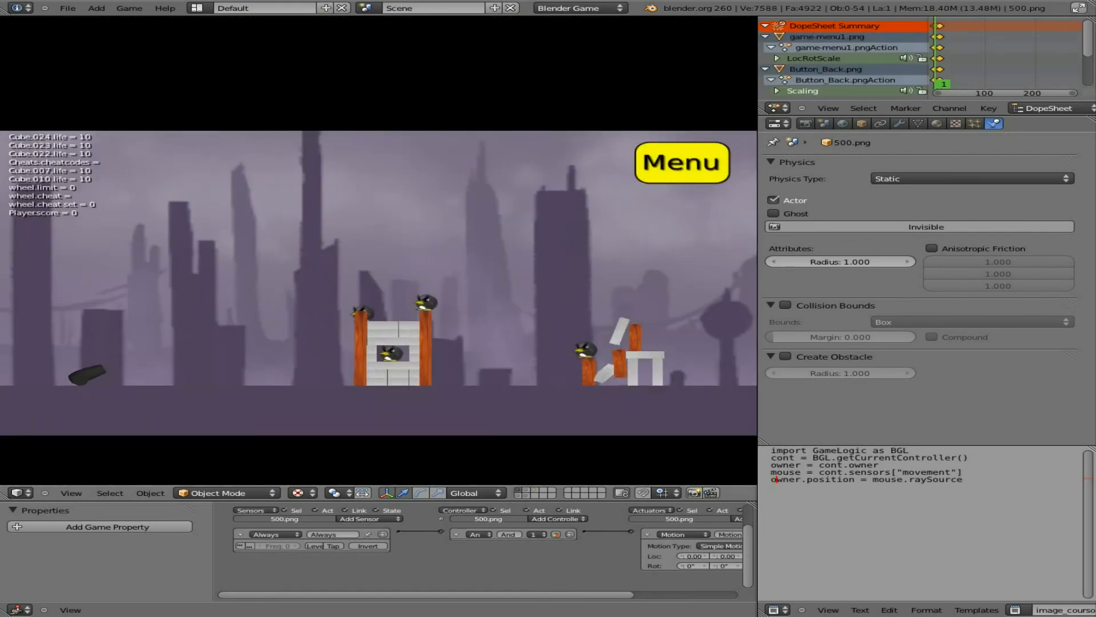
key(space)
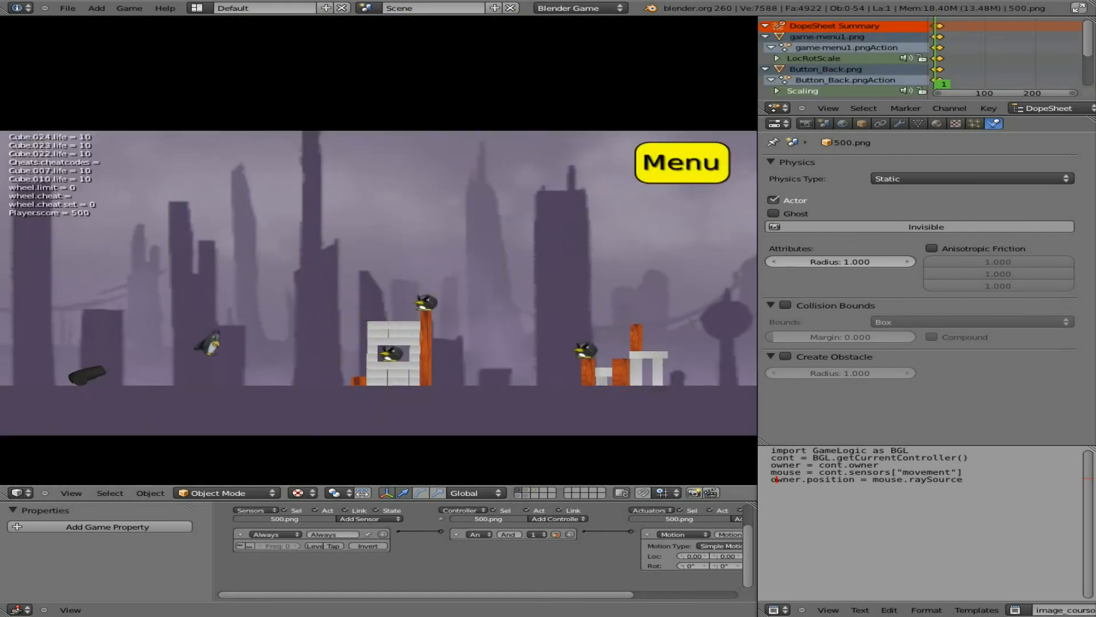
key(space)
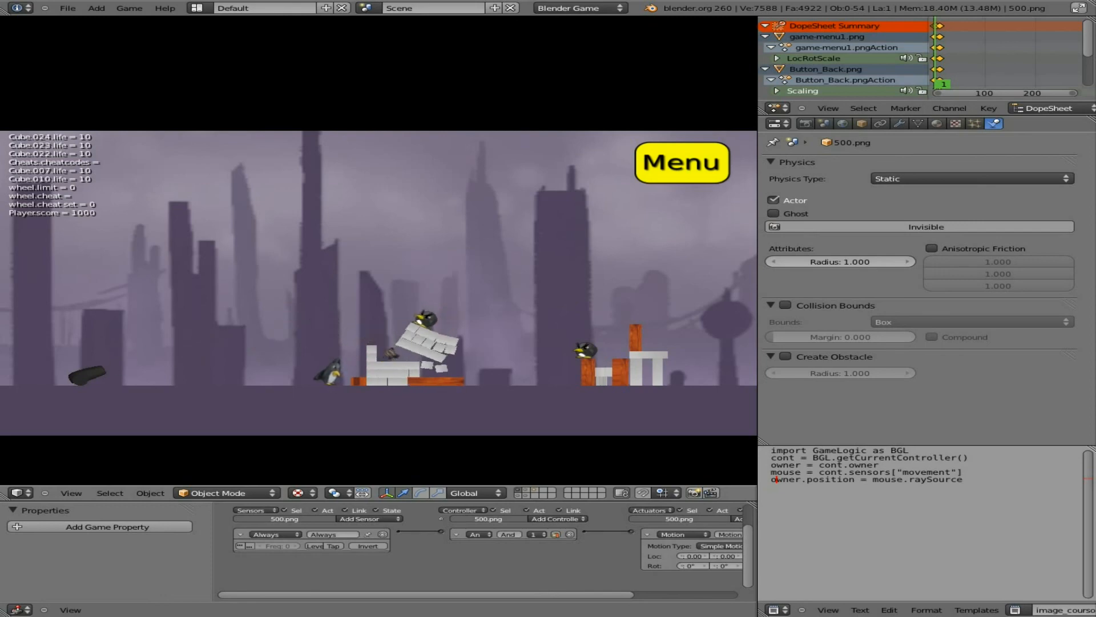
key(space)
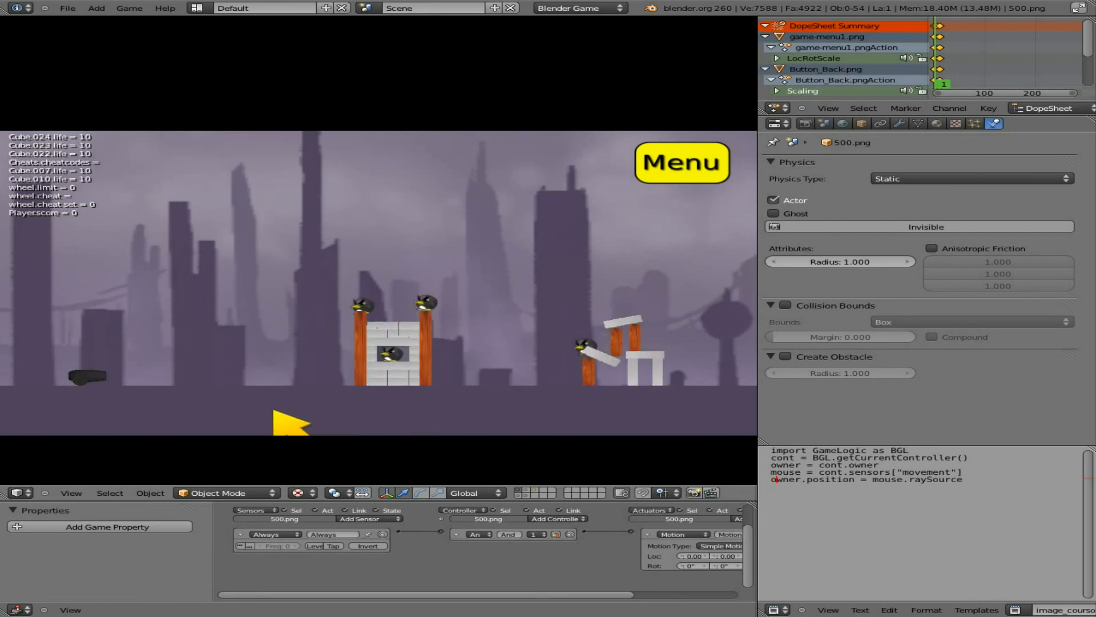
key(Escape)
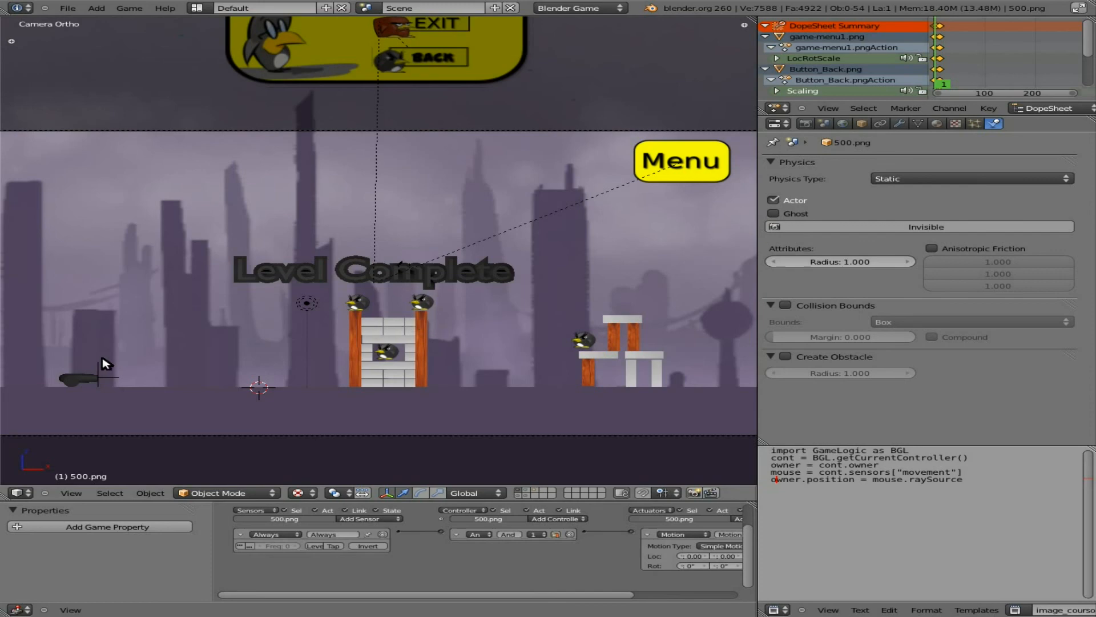
- Save the game over the existing POP_Game_v0.3.4.blend file
key(ctrl+s)
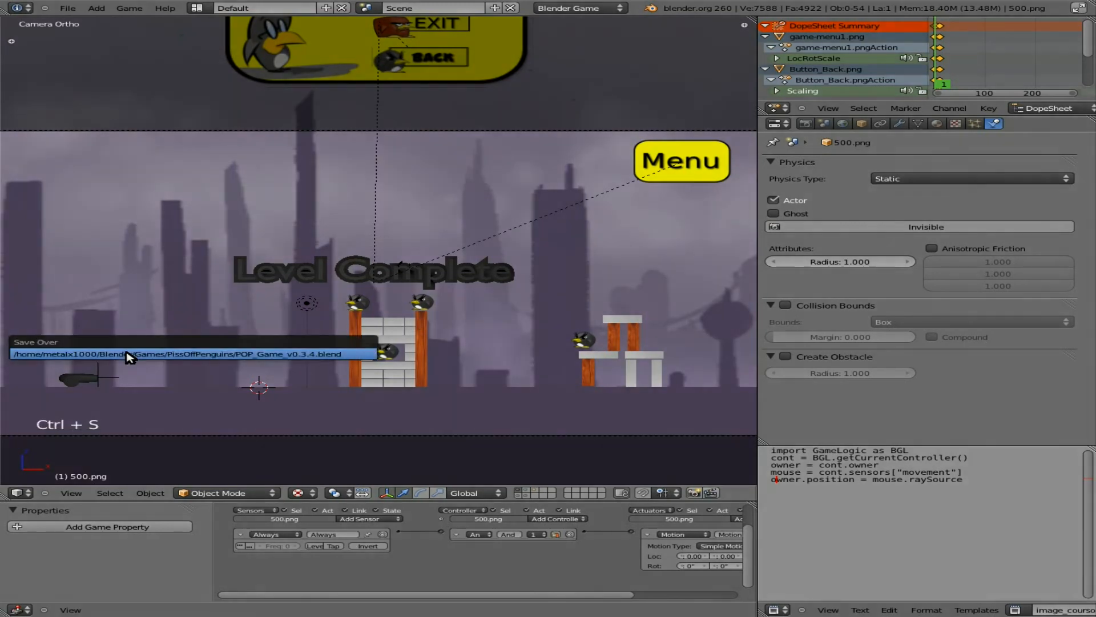